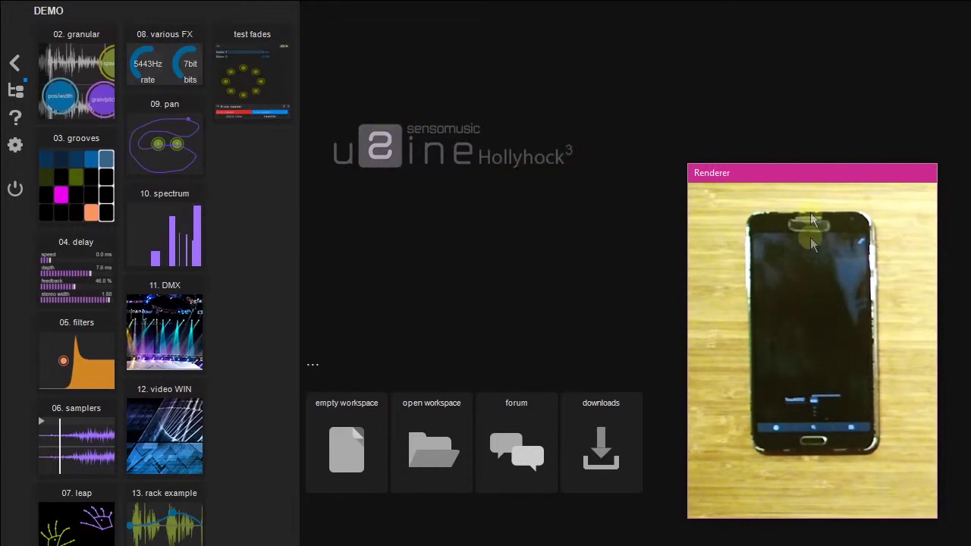
# - Move the phone camera Renderer window up, enlarge it, and shift it right to uncover the forum tile
pyautogui.moveTo(822, 168); pyautogui.dragTo(610, 30)
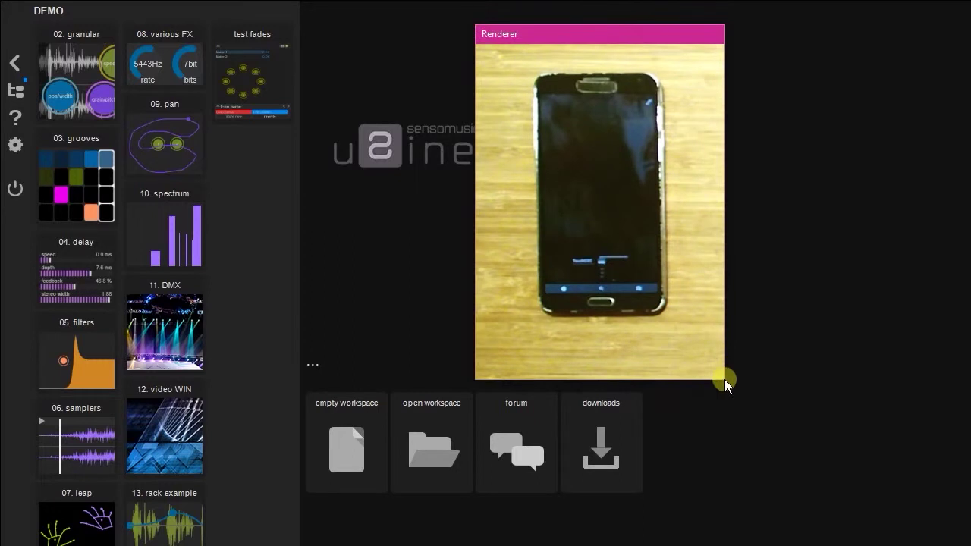
pyautogui.moveTo(726, 382); pyautogui.dragTo(790, 436)
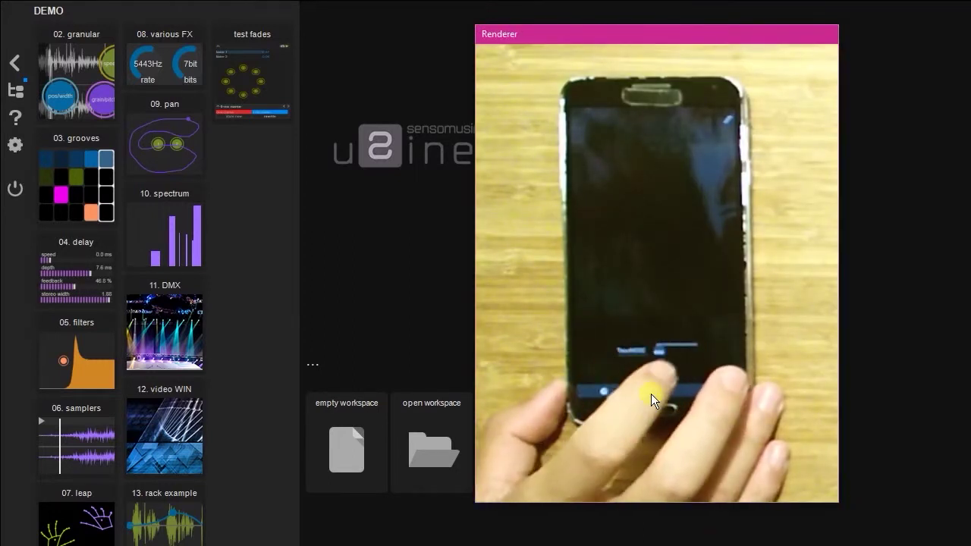
pyautogui.moveTo(615, 45); pyautogui.dragTo(708, 44)
# - Bring back the hexler.net TouchOSC page, highlight its heading and subtitle, then minimise the browser
pyautogui.hotkey('alt', 'Tab')
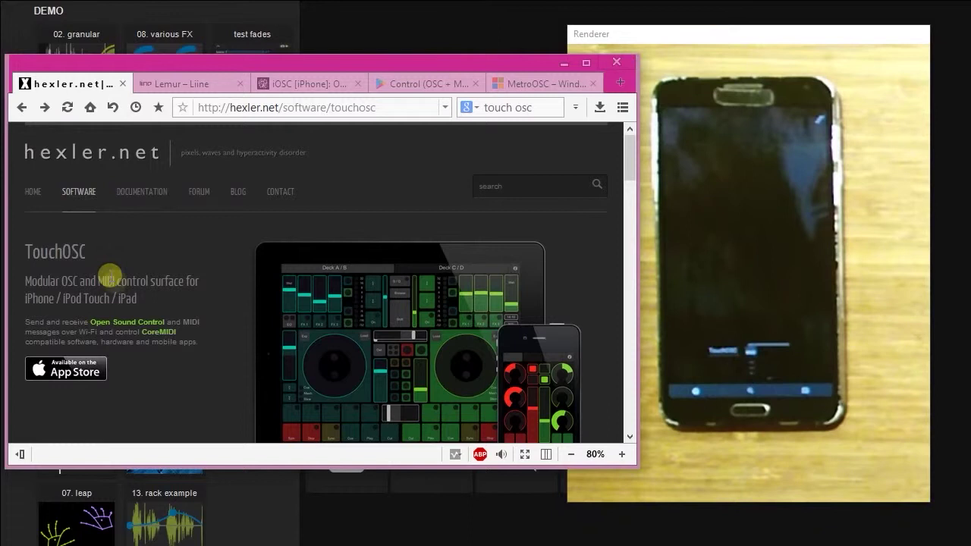
pyautogui.moveTo(125, 298); pyautogui.dragTo(26, 238)
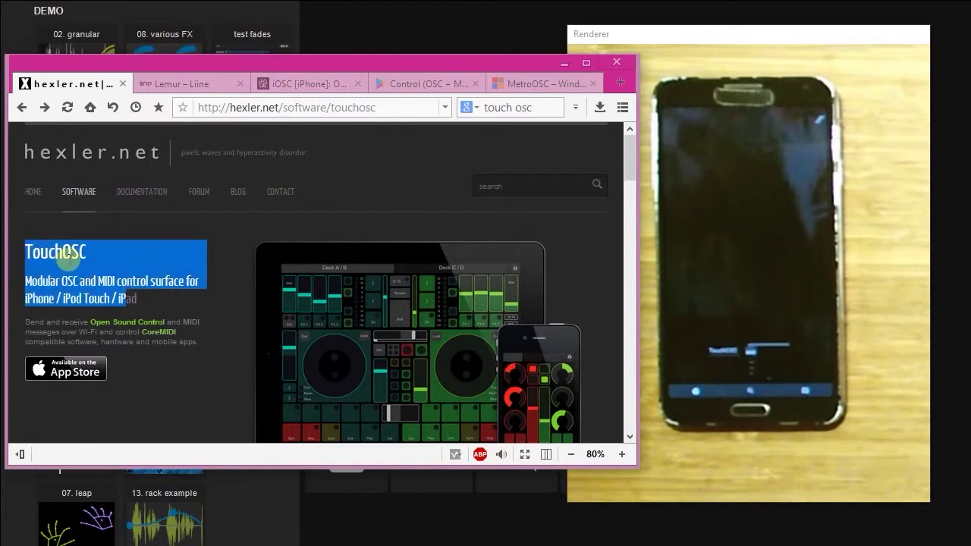
pyautogui.click(565, 63)
# - Minimise the browser and reposition the camera window left over the Usine start screen
pyautogui.click(717, 41)
pyautogui.moveTo(717, 41)
pyautogui.mouseDown()
pyautogui.moveTo(453, 34)
pyautogui.moveTo(721, 43)
pyautogui.mouseUp()
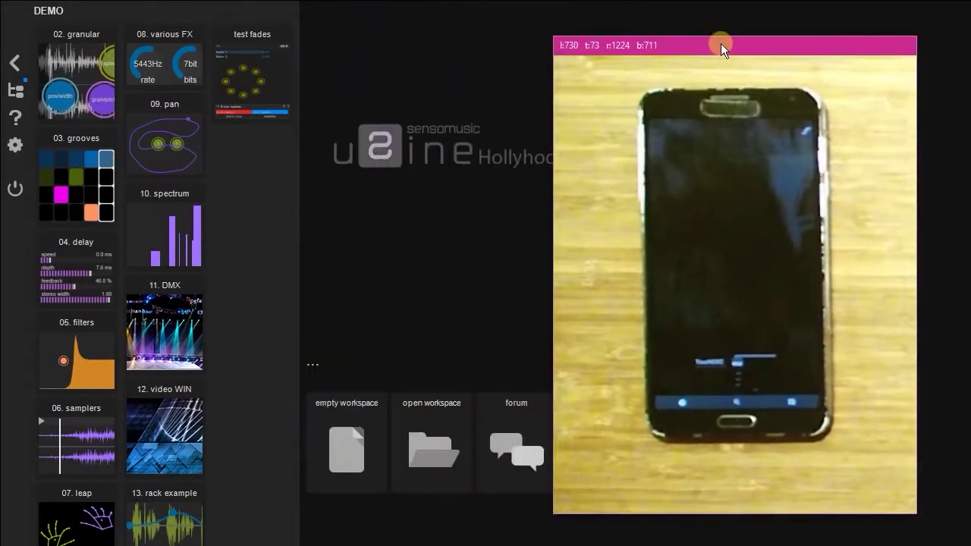
pyautogui.click(466, 81)
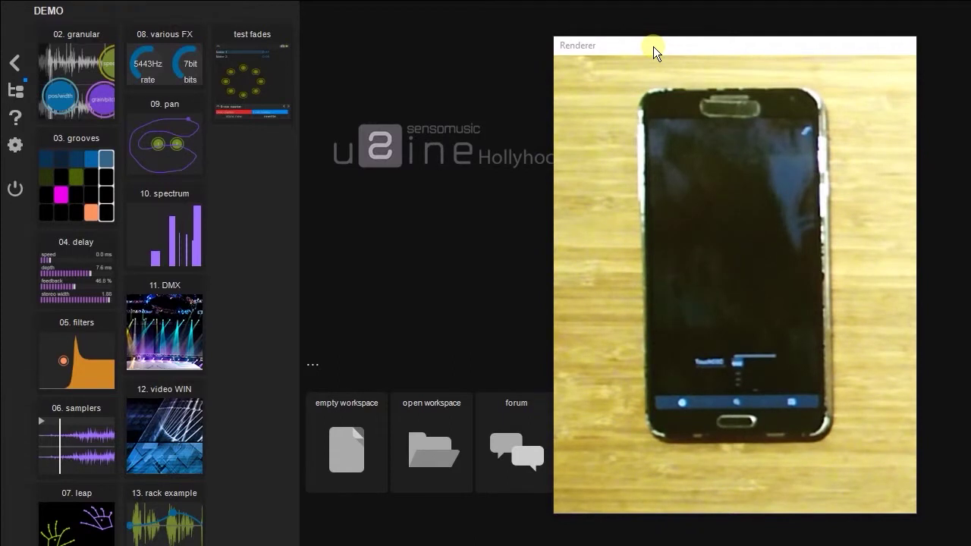
pyautogui.moveTo(674, 50); pyautogui.dragTo(400, 49)
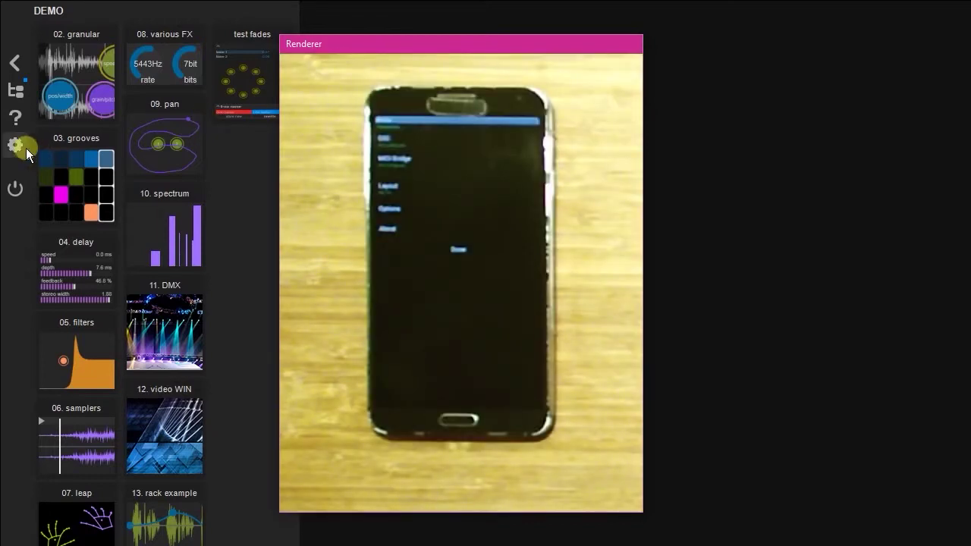
# - Open setup's NETWORK settings, confirm the OSC in port is 2002, and refocus the camera window
pyautogui.click(13, 146)
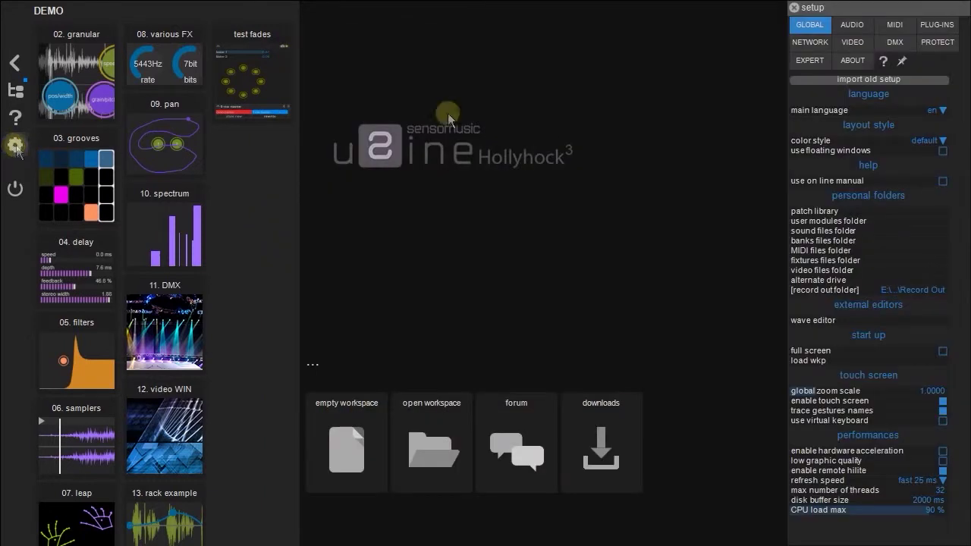
pyautogui.click(810, 42)
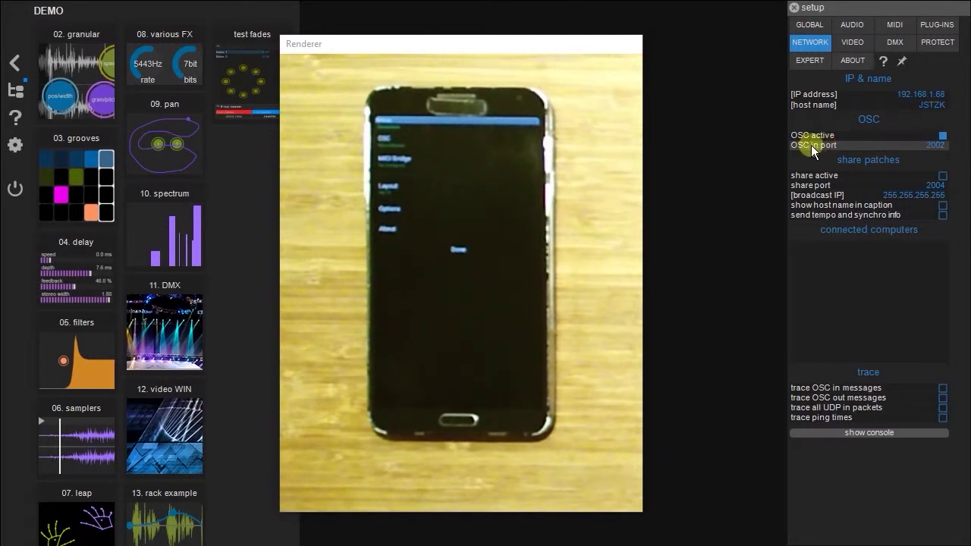
pyautogui.doubleClick(840, 146)
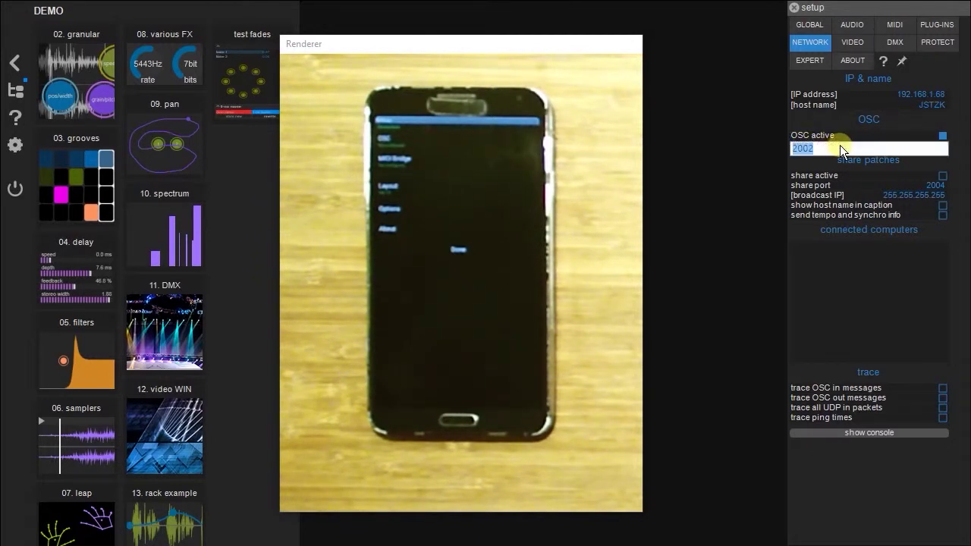
pyautogui.click(759, 148)
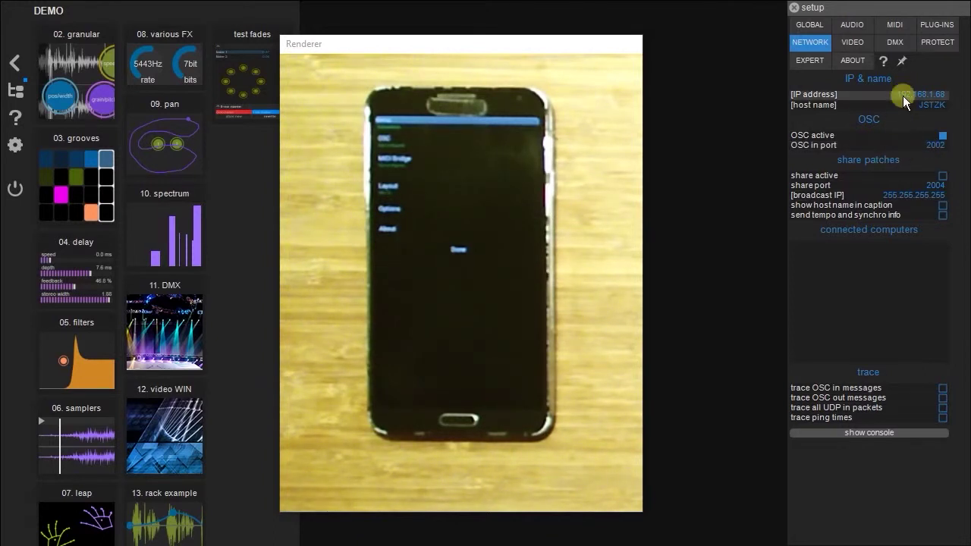
pyautogui.click(439, 137)
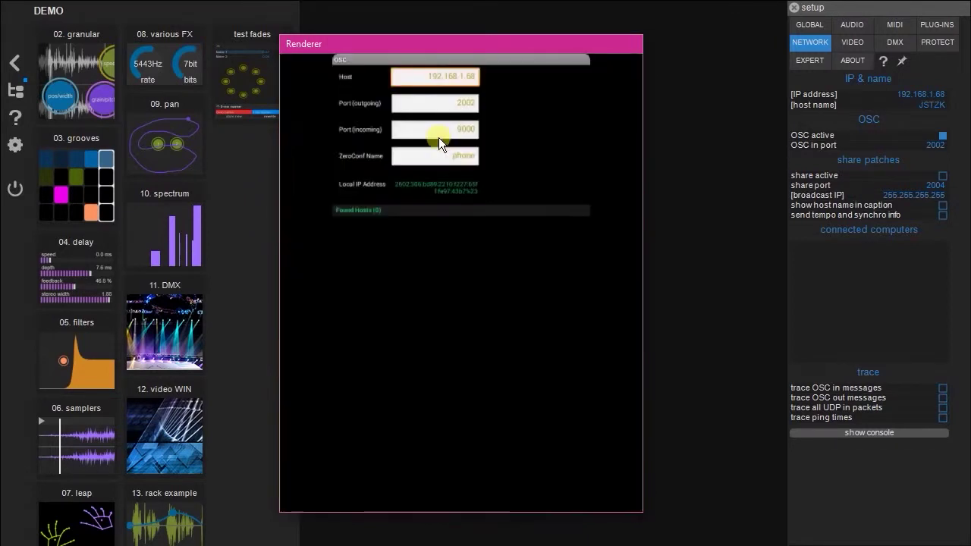
# - Move the camera window right while the phone's TouchOSC gets the computer's IP and port 2002
pyautogui.moveTo(472, 38); pyautogui.dragTo(544, 40)
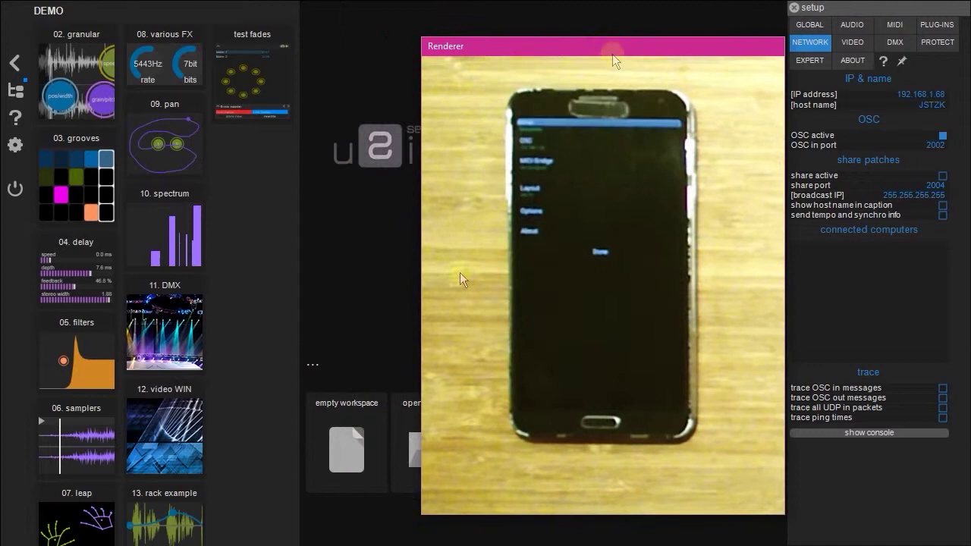
# - Start an empty workspace and move the camera window to the far left to reveal the rack
pyautogui.click(357, 433)
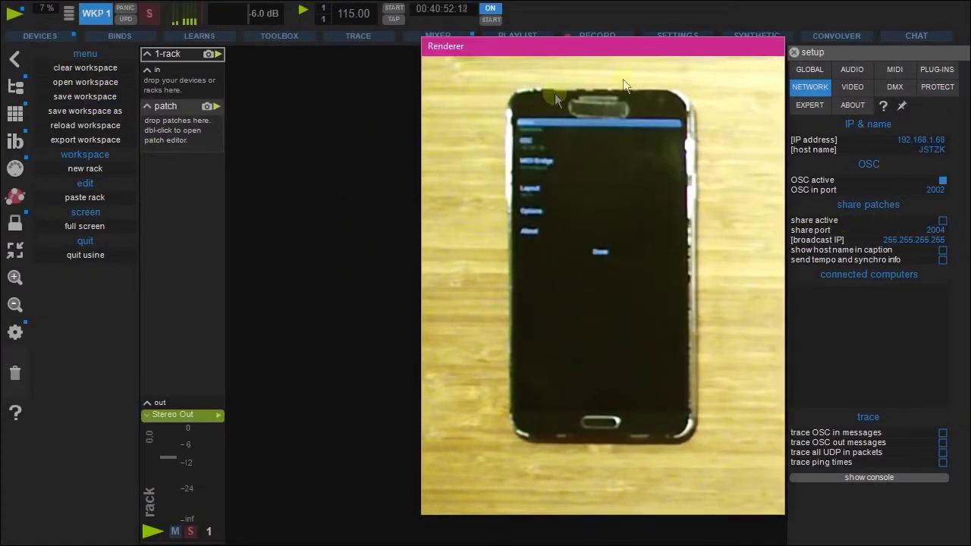
pyautogui.moveTo(608, 57); pyautogui.dragTo(415, 55)
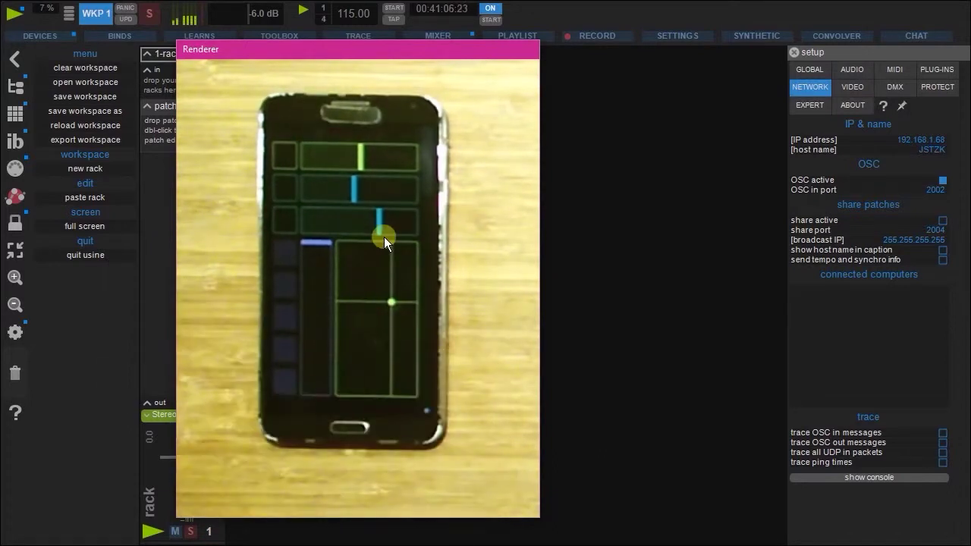
pyautogui.moveTo(366, 51); pyautogui.dragTo(387, 80)
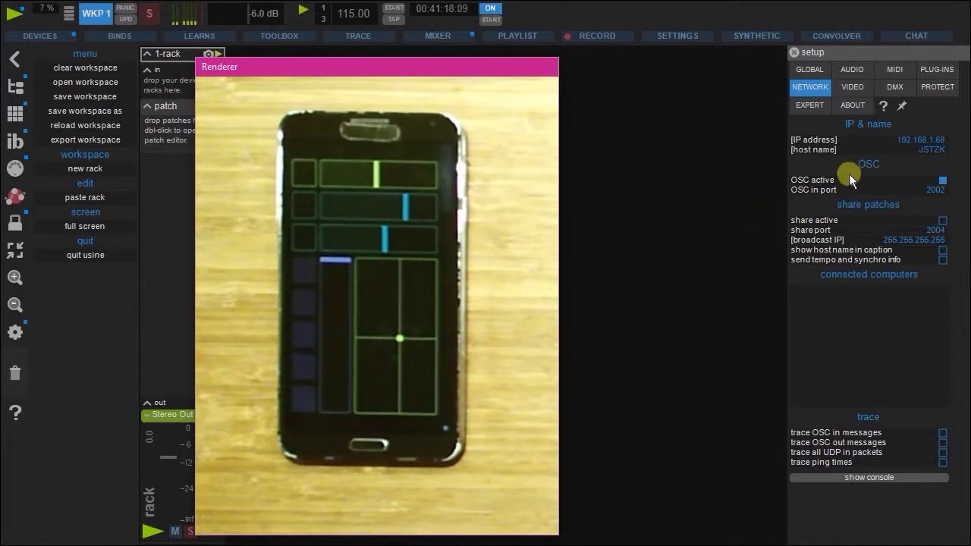
pyautogui.moveTo(427, 65); pyautogui.dragTo(293, 53)
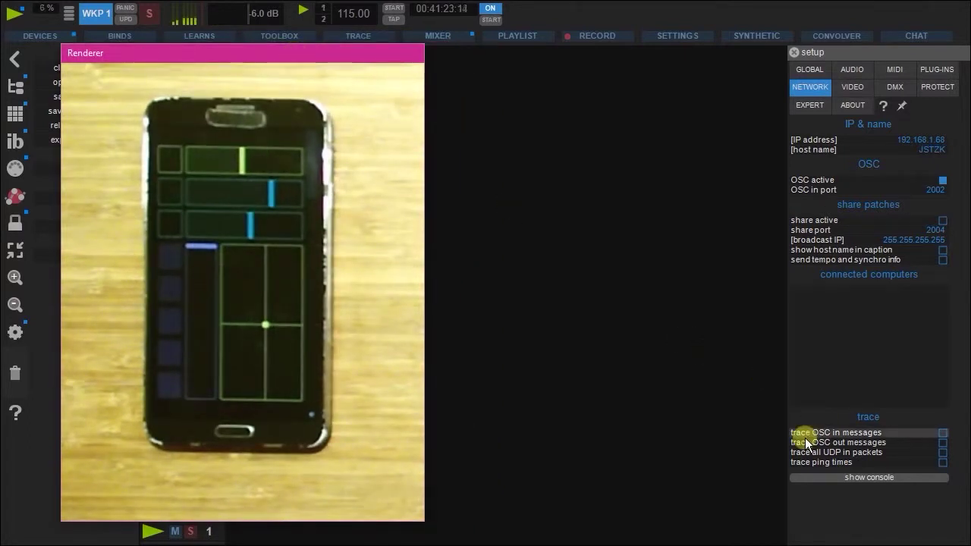
# - Tick 'trace OSC in messages', nudge the camera window down, and return to the empty workspace
pyautogui.click(843, 430)
pyautogui.moveTo(335, 58); pyautogui.dragTo(331, 75)
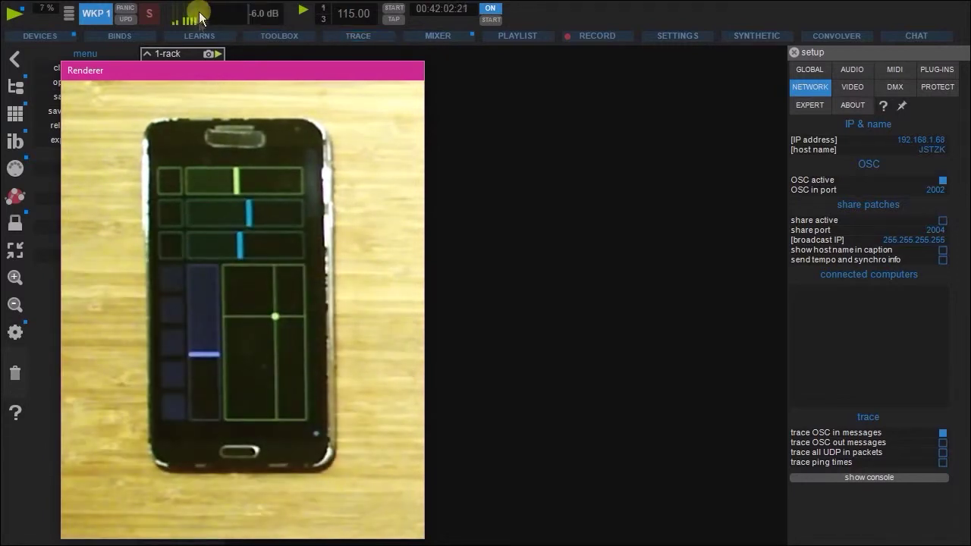
pyautogui.click(210, 12)
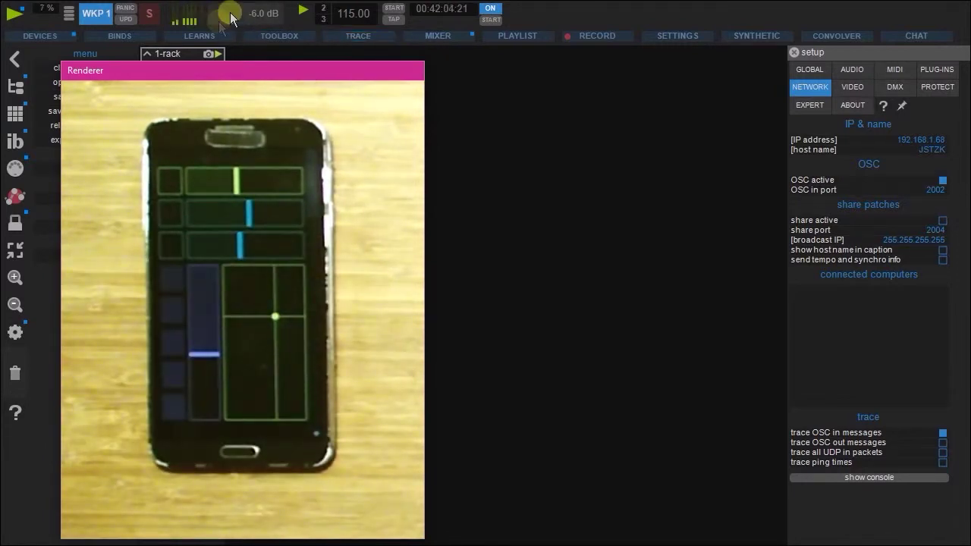
pyautogui.click(546, 135)
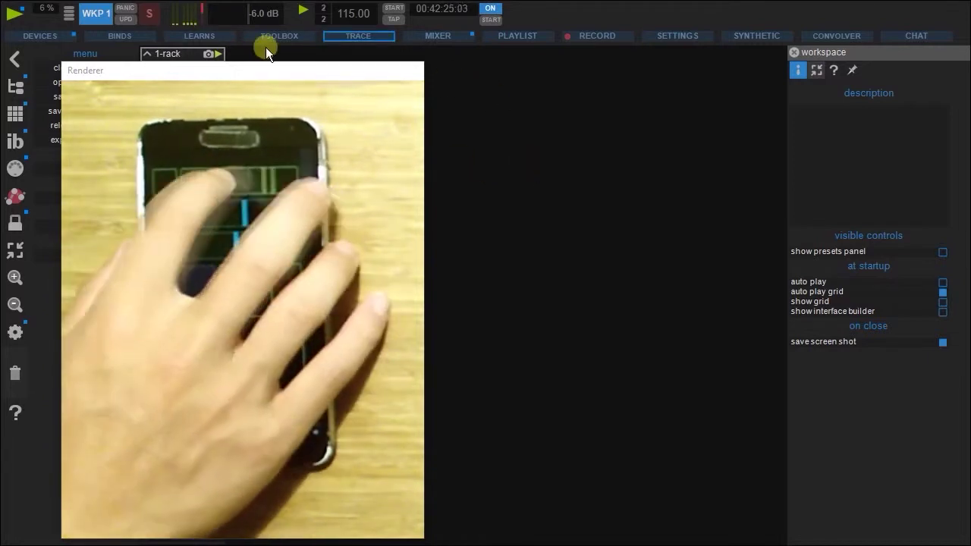
# - Review the TRACE log of /1/xy and /1/toggle1 messages, then close it and the setup panel
pyautogui.click(373, 38)
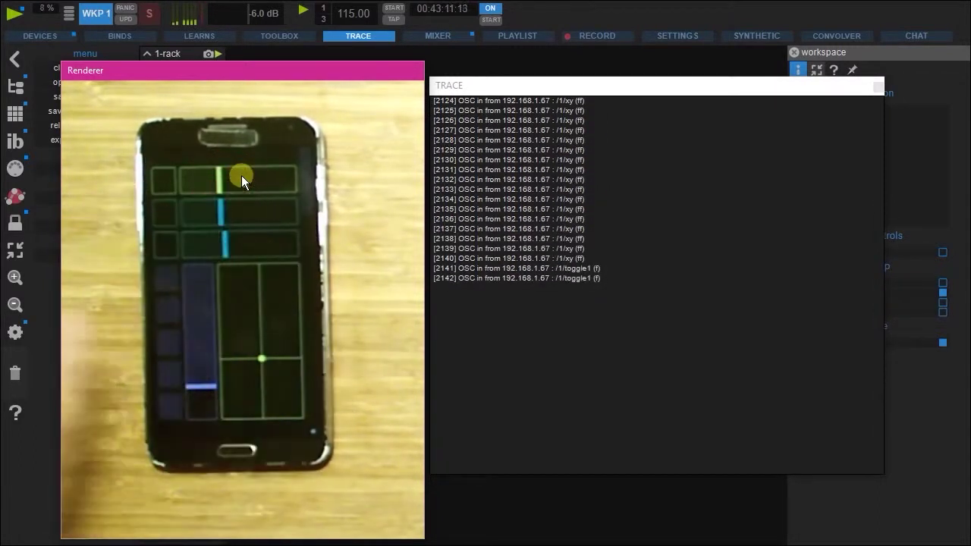
pyautogui.click(642, 154)
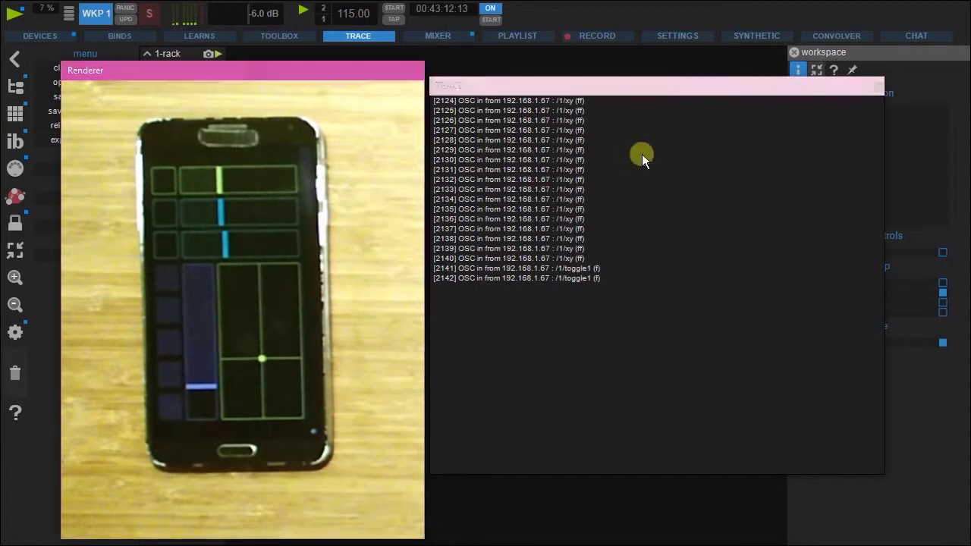
pyautogui.click(878, 85)
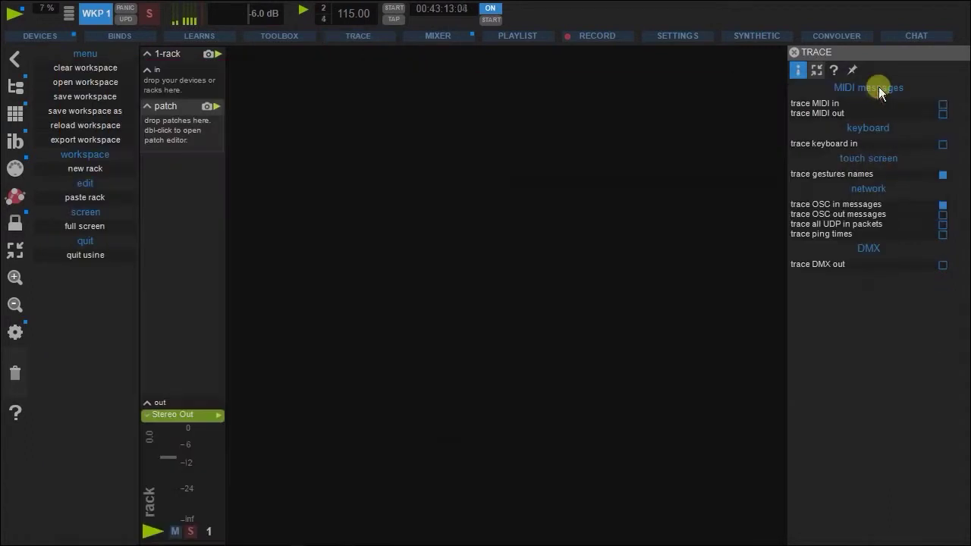
pyautogui.click(16, 332)
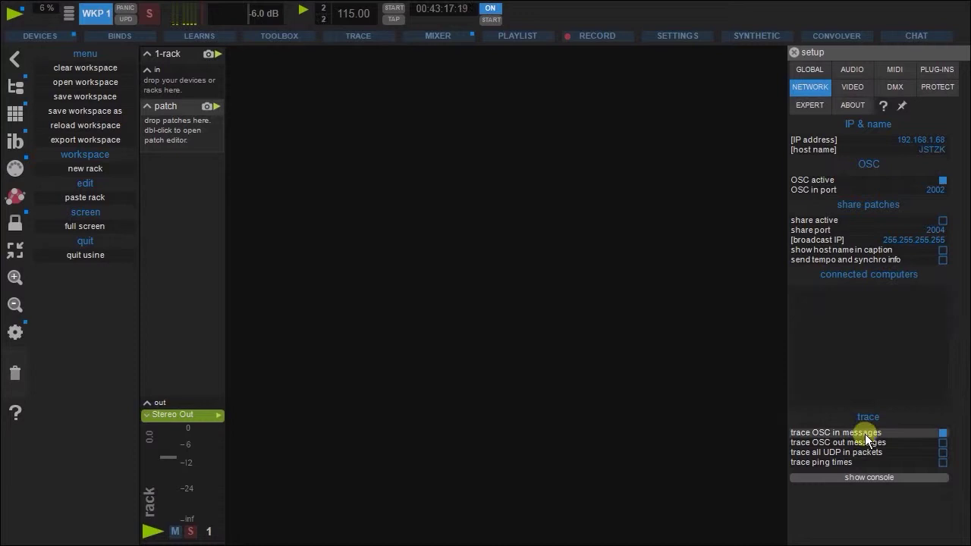
pyautogui.click(793, 51)
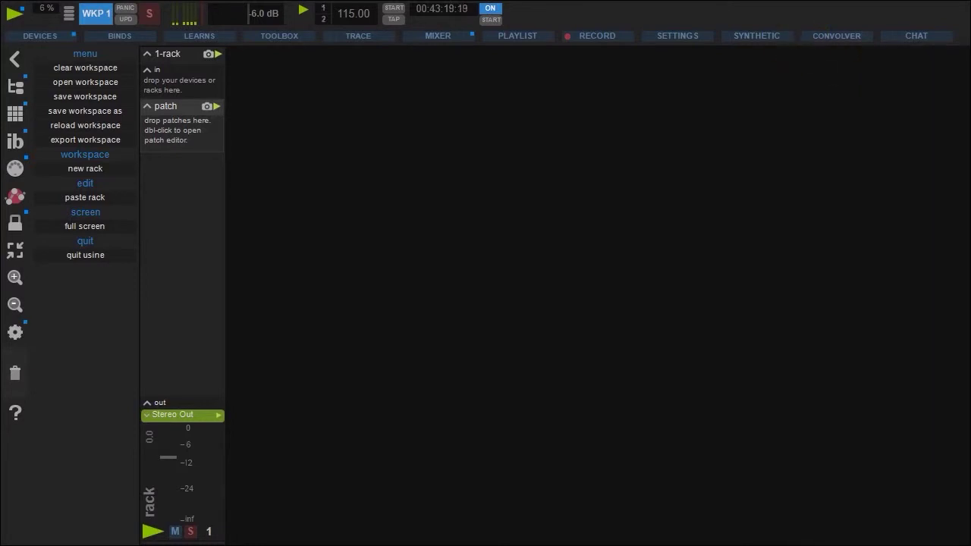
# - Shrink and move the phone renderer aside, then open the rack's patch for editing
pyautogui.moveTo(319, 72); pyautogui.dragTo(804, 47)
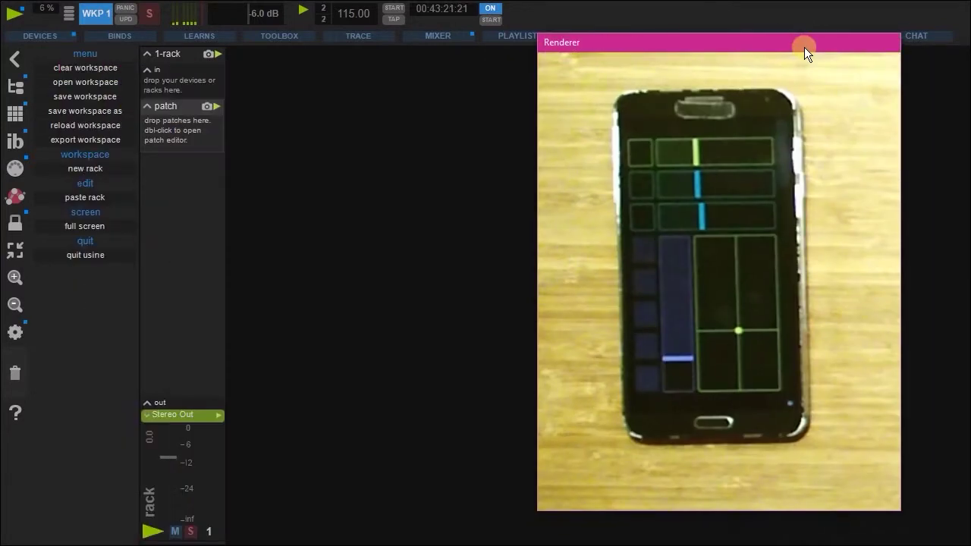
pyautogui.moveTo(905, 37); pyautogui.dragTo(806, 145)
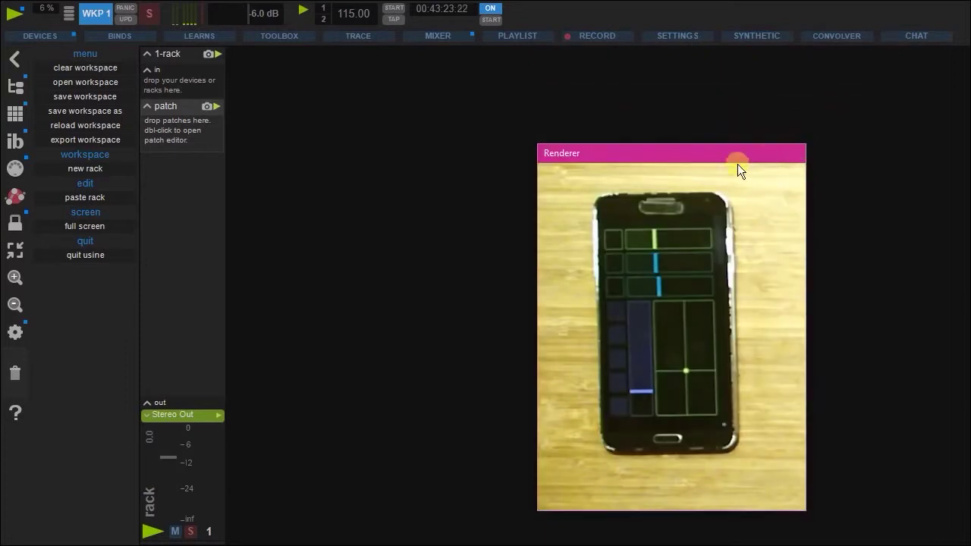
pyautogui.moveTo(736, 162); pyautogui.dragTo(394, 134)
pyautogui.doubleClick(167, 139)
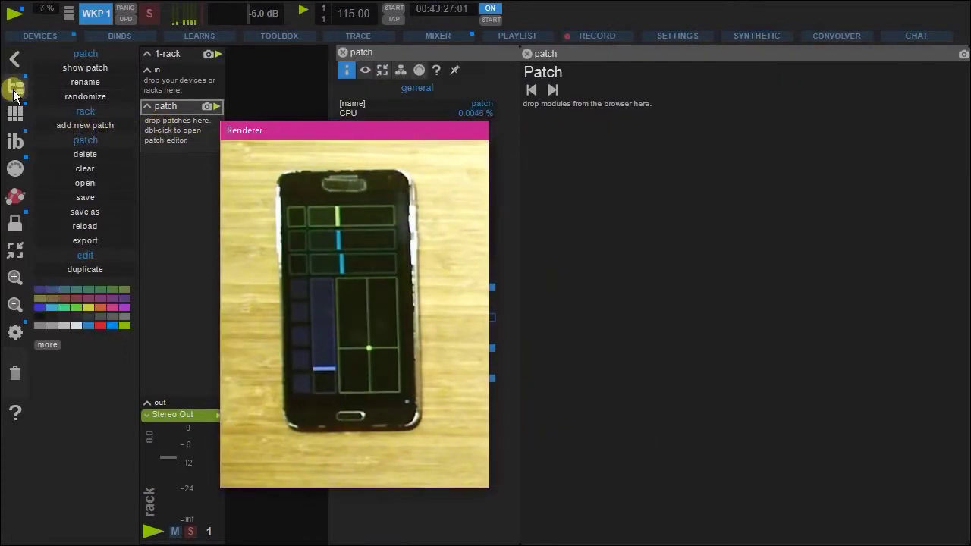
# - Add an OSC lister from the module browser's Network - Osc section and confirm its options
pyautogui.click(15, 85)
pyautogui.moveTo(332, 79); pyautogui.dragTo(582, 45)
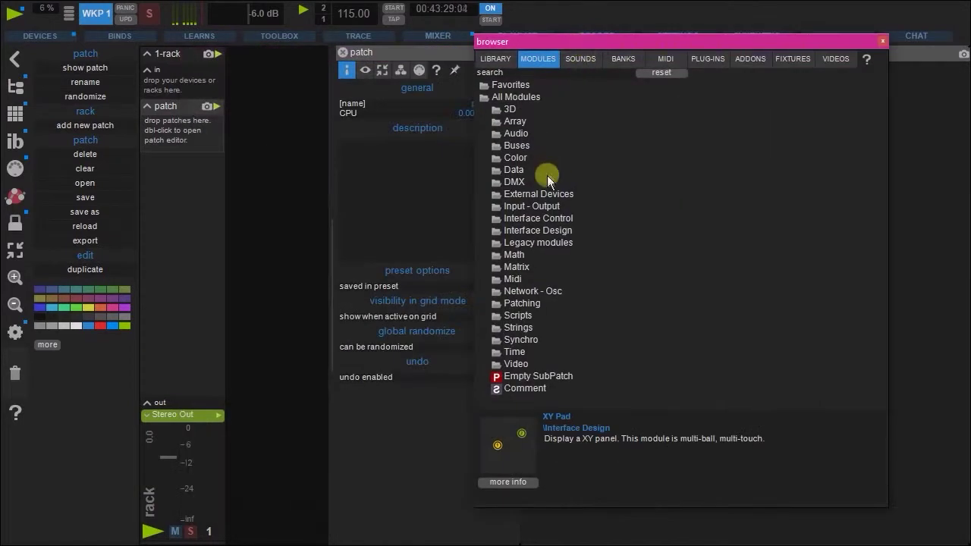
pyautogui.click(527, 295)
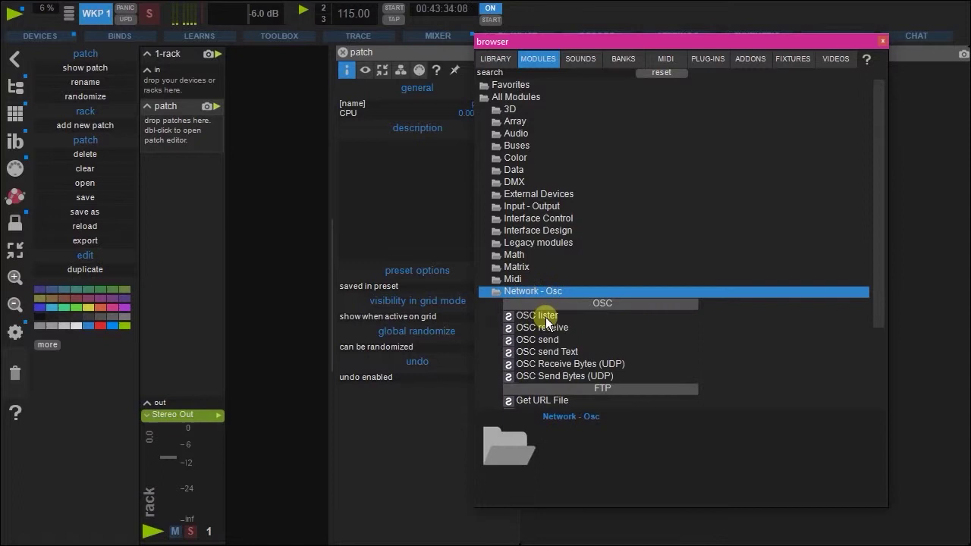
pyautogui.moveTo(615, 45); pyautogui.dragTo(428, 53)
pyautogui.moveTo(349, 323); pyautogui.dragTo(780, 198)
pyautogui.doubleClick(650, 348)
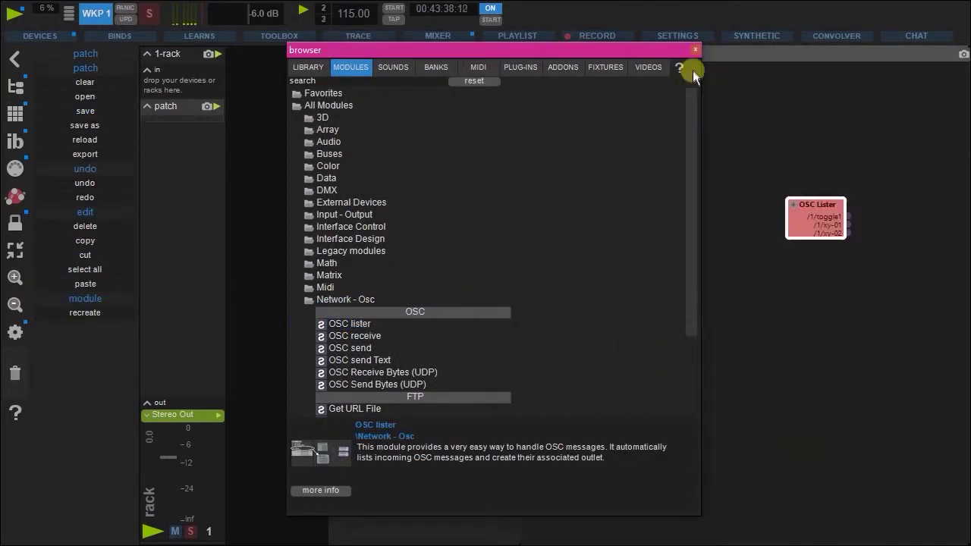
pyautogui.click(693, 50)
# - Shift the OSC Lister module and phone renderer left so both are visible
pyautogui.moveTo(815, 210); pyautogui.dragTo(728, 194)
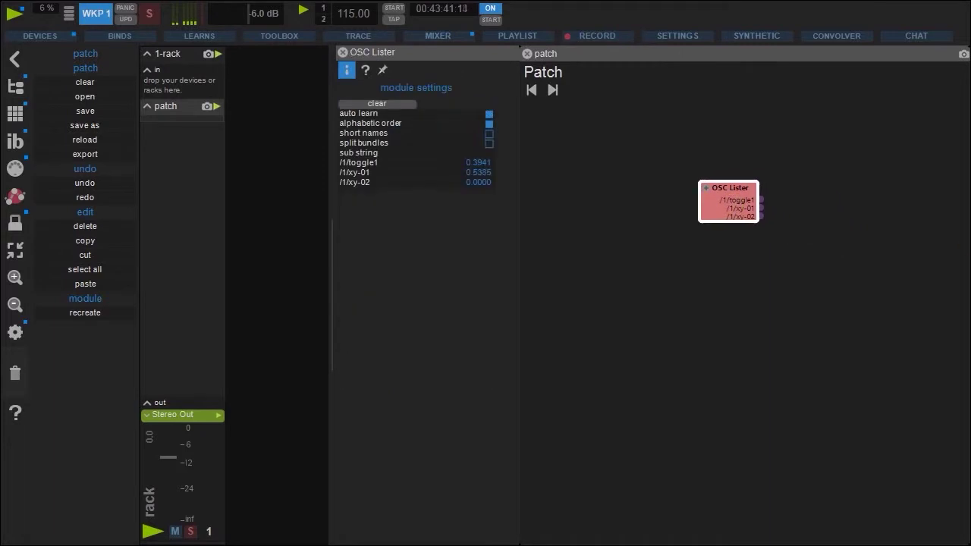
pyautogui.moveTo(454, 139); pyautogui.dragTo(419, 141)
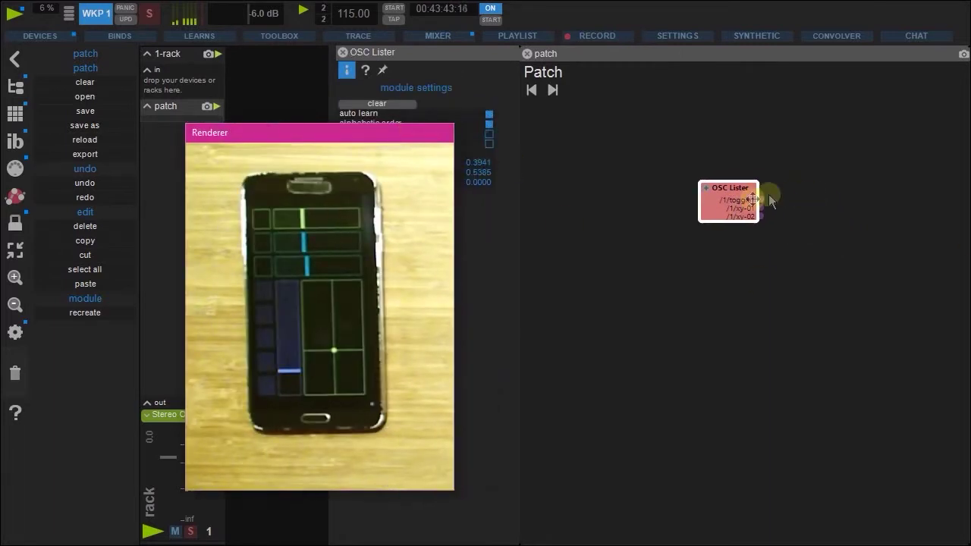
pyautogui.moveTo(701, 200); pyautogui.dragTo(646, 201)
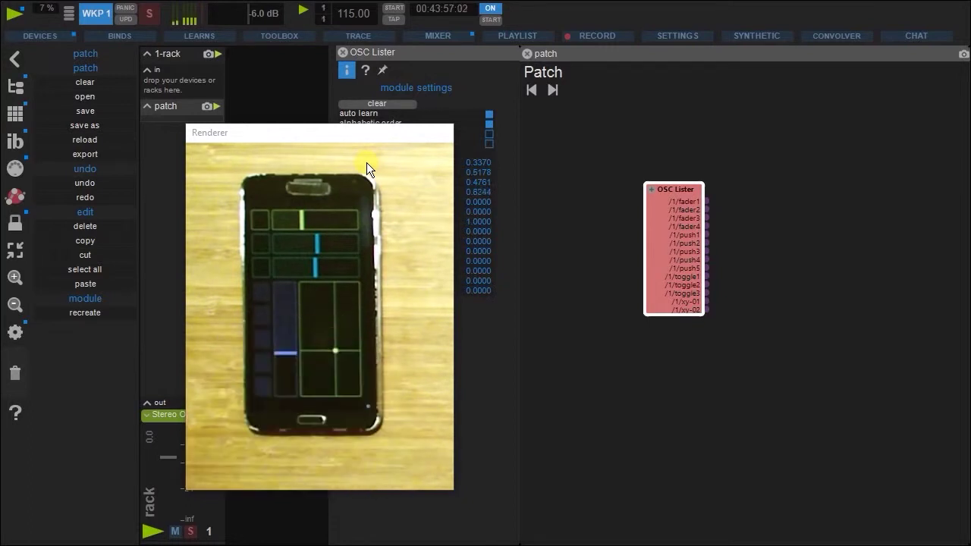
# - Open the OSC Lister's settings and clear its learned messages so it relearns the phone controls
pyautogui.click(650, 189)
pyautogui.click(650, 184)
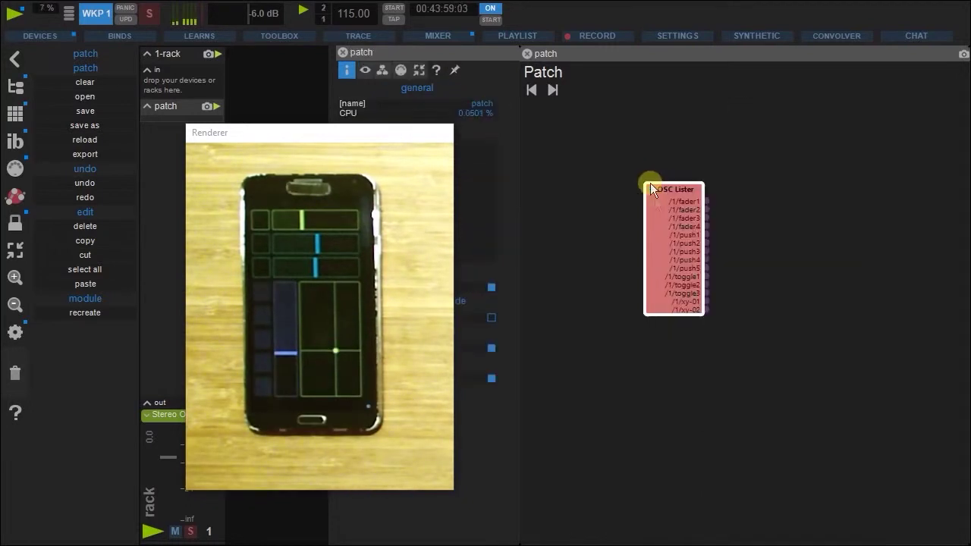
pyautogui.click(654, 207)
pyautogui.click(386, 103)
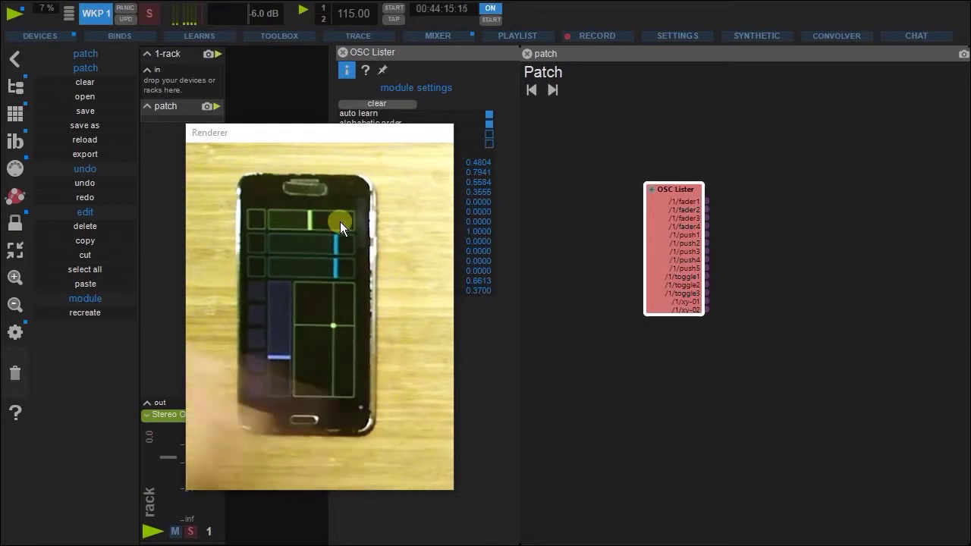
# - Reposition the OSC Lister and add a Knob on /1/fader1, deleting a misplaced /1/fader3 knob
pyautogui.moveTo(686, 193); pyautogui.dragTo(691, 184)
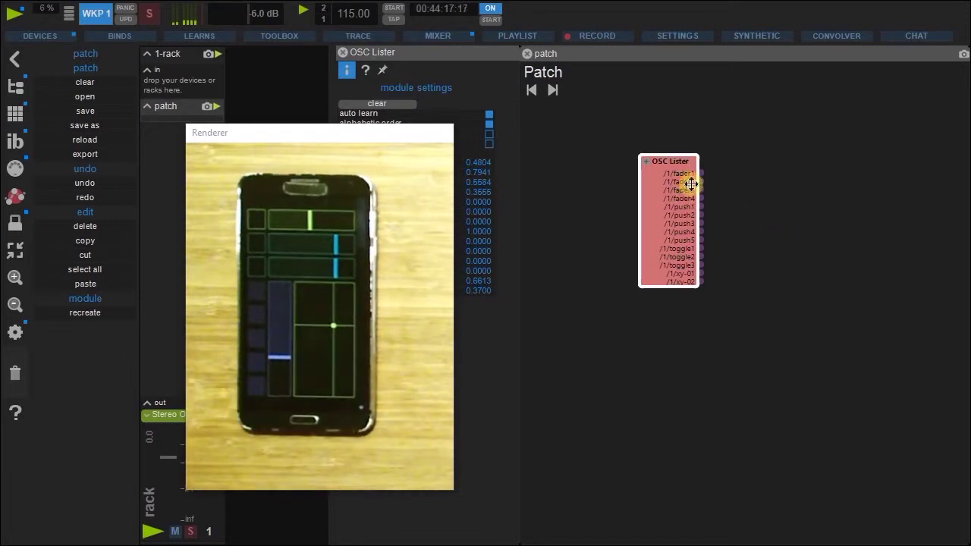
pyautogui.moveTo(412, 154); pyautogui.dragTo(578, 225)
pyautogui.moveTo(701, 173); pyautogui.dragTo(803, 100)
pyautogui.click(819, 126)
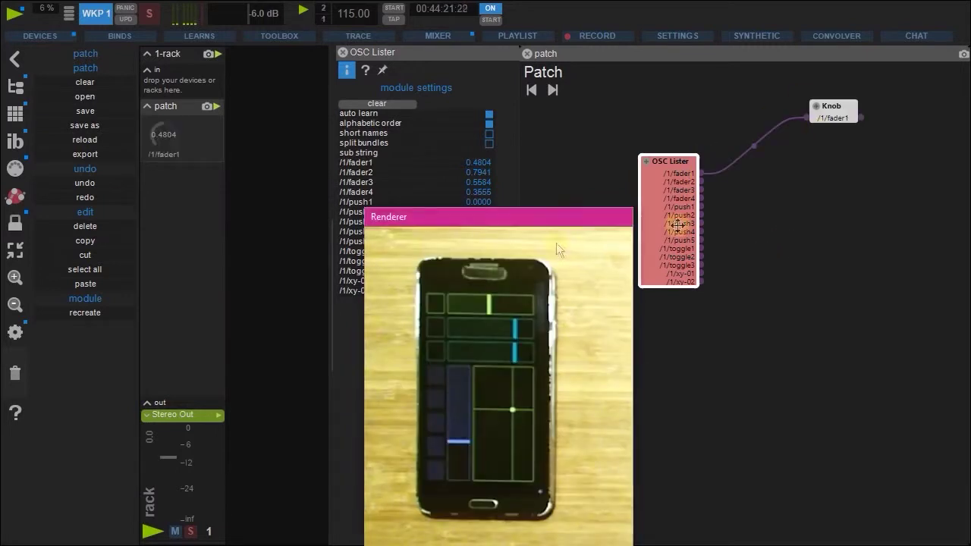
pyautogui.moveTo(701, 182); pyautogui.dragTo(790, 163)
pyautogui.click(822, 187)
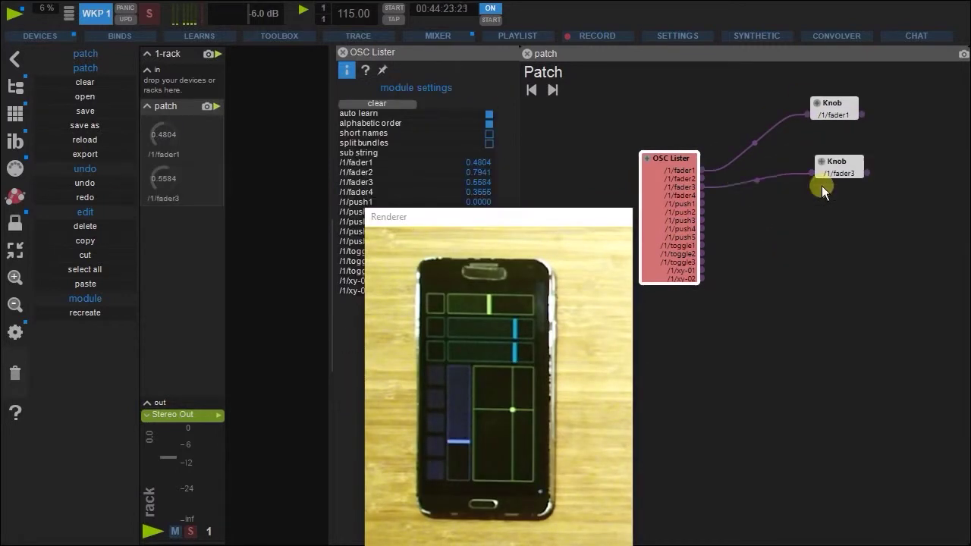
pyautogui.click(857, 183)
pyautogui.press('Delete')
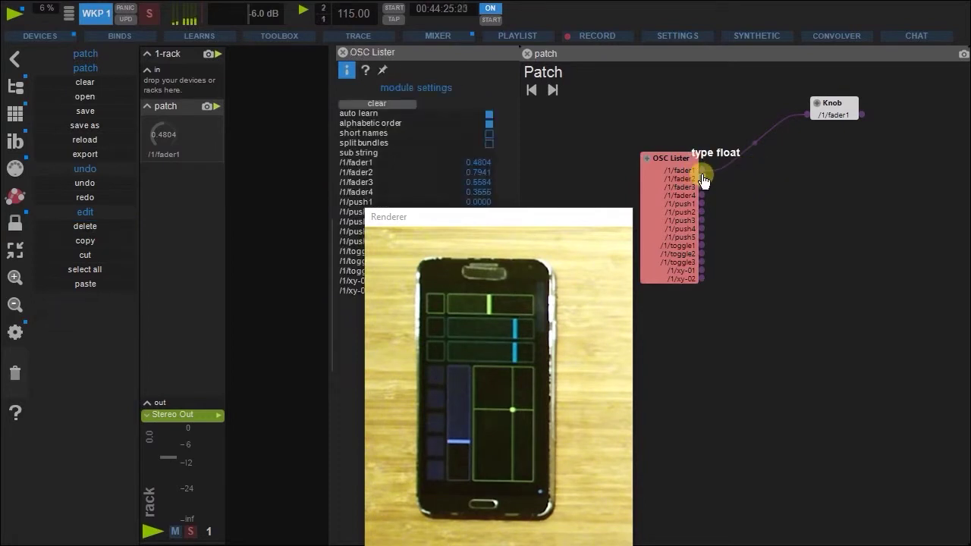
# - Add Knobs fed by the /1/fader2, /1/fader3 and /1/fader4 outputs
pyautogui.moveTo(774, 167); pyautogui.dragTo(790, 160)
pyautogui.click(811, 187)
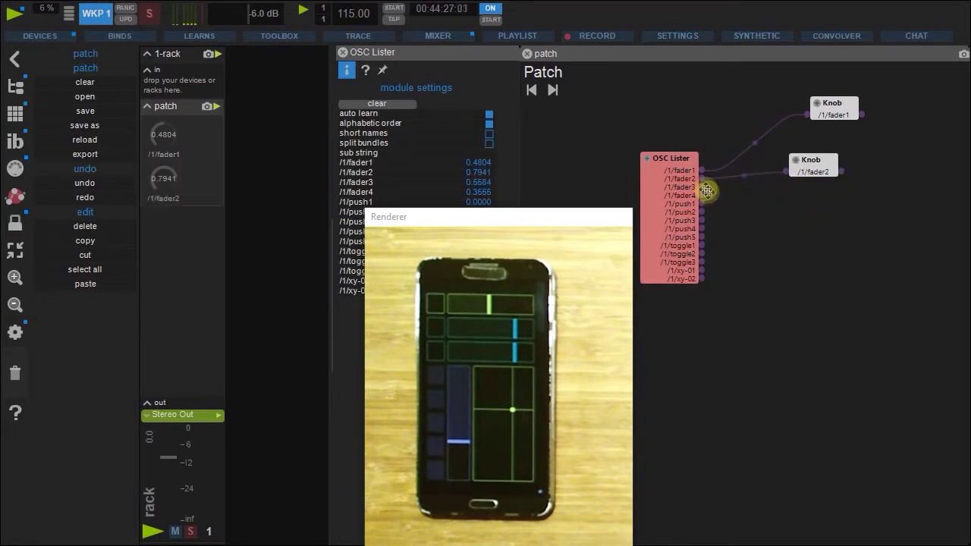
pyautogui.moveTo(701, 193); pyautogui.dragTo(804, 189)
pyautogui.click(818, 214)
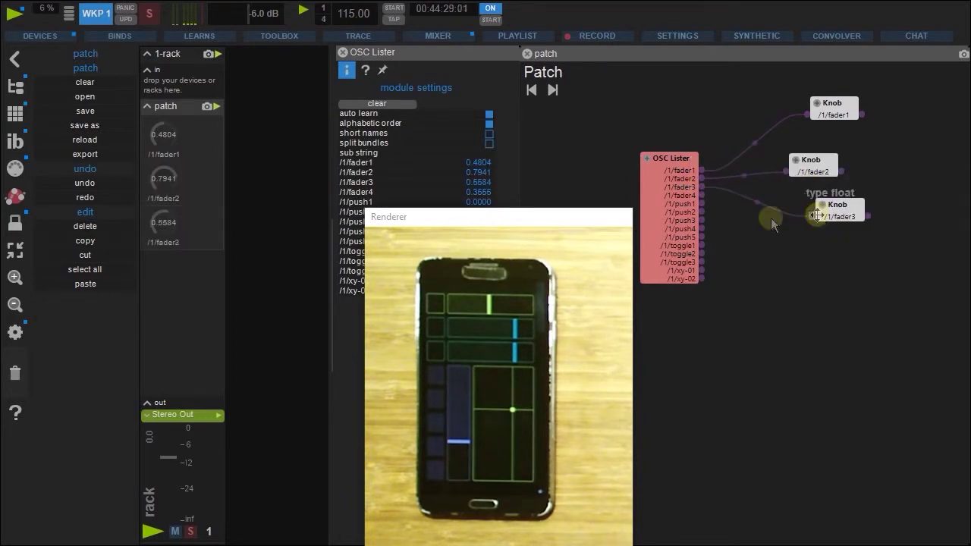
pyautogui.moveTo(703, 195); pyautogui.dragTo(835, 266)
pyautogui.click(816, 214)
# - Tidy the four fader knobs into place and select the rack's patch to view them
pyautogui.moveTo(839, 213); pyautogui.dragTo(823, 214)
pyautogui.moveTo(810, 167); pyautogui.dragTo(816, 162)
pyautogui.moveTo(836, 102); pyautogui.dragTo(820, 105)
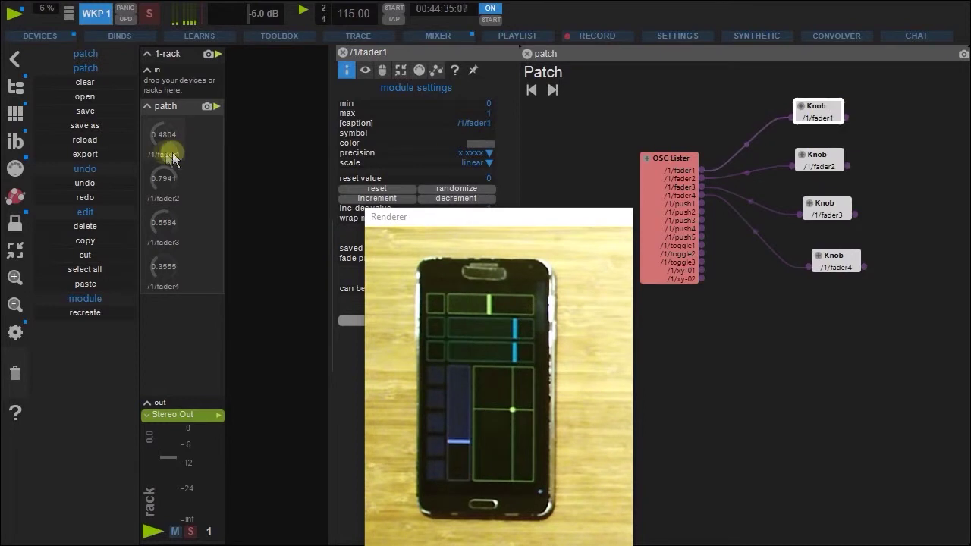
pyautogui.click(190, 107)
pyautogui.scroll(2, 201, 165)
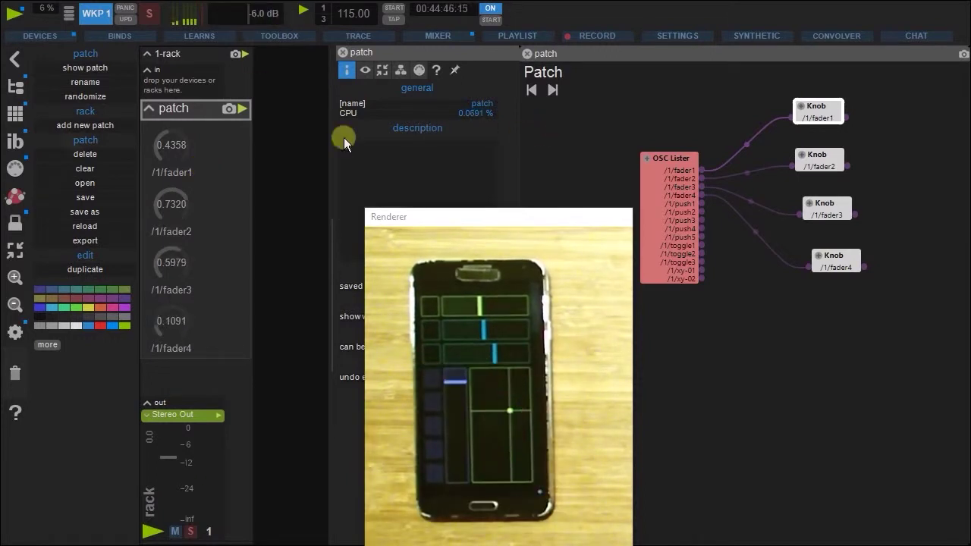
# - Add an XY Pad module from the module browser, found by filtering for 'xy'
pyautogui.click(17, 87)
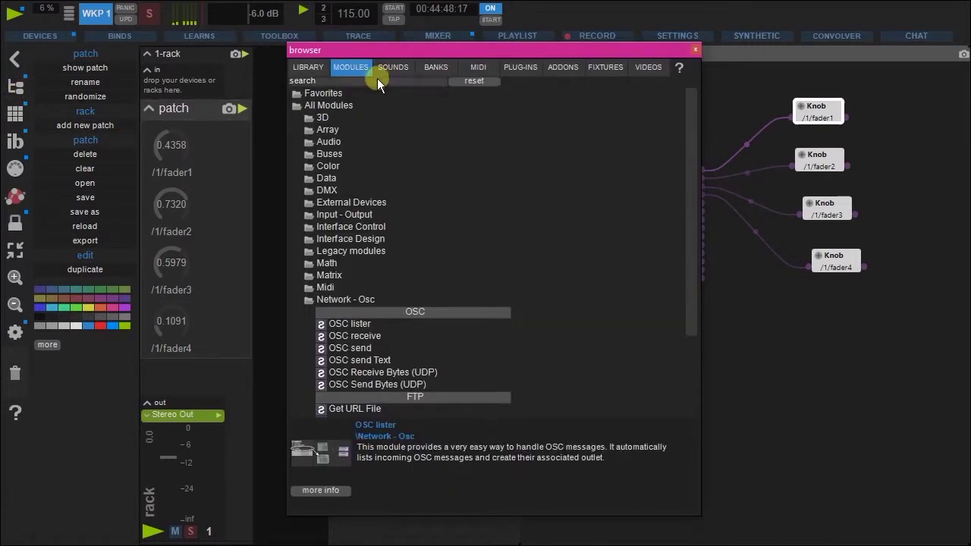
pyautogui.write('xy')
pyautogui.press('Return')
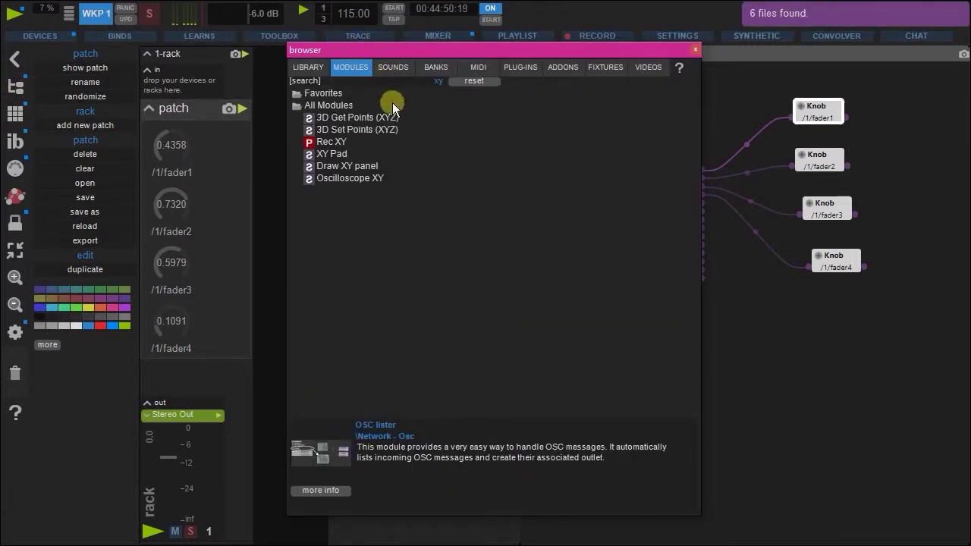
pyautogui.moveTo(335, 150); pyautogui.dragTo(784, 242)
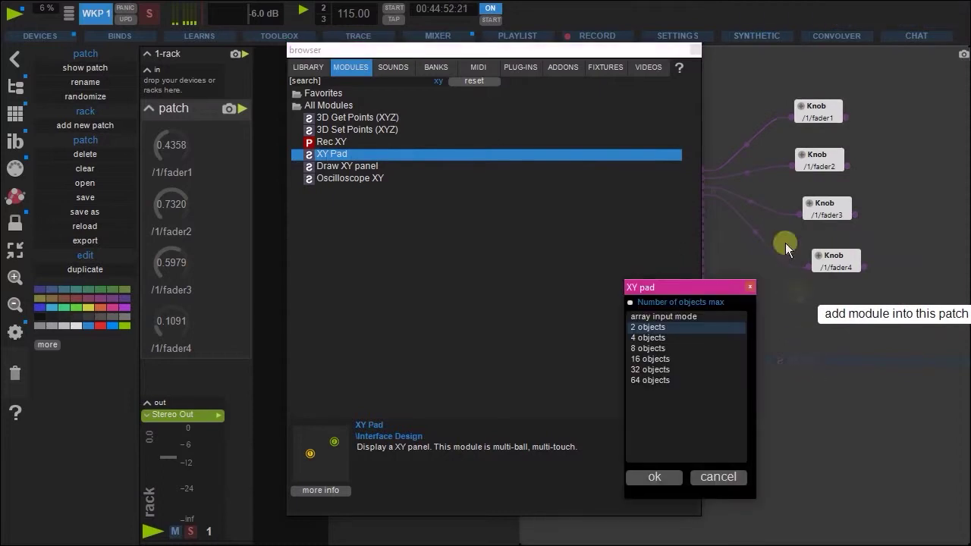
pyautogui.doubleClick(644, 316)
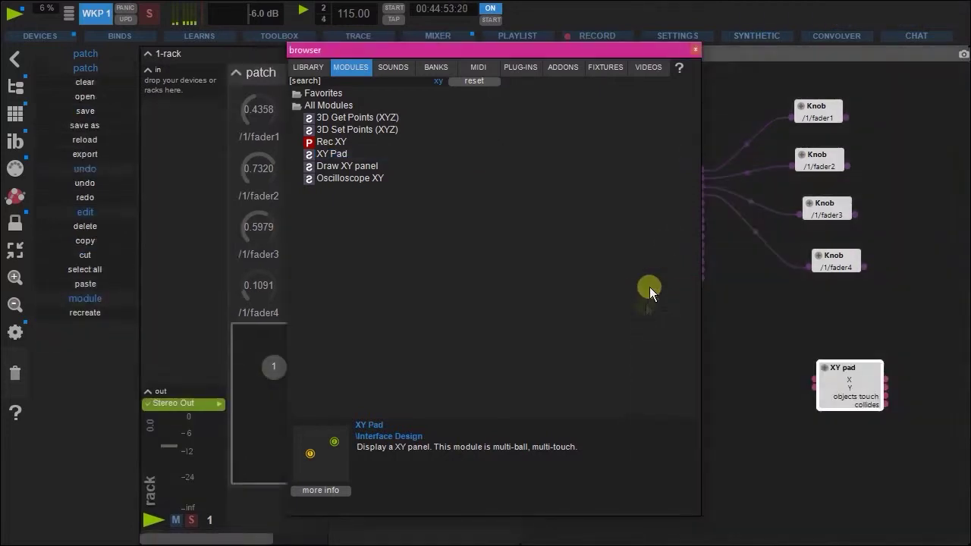
pyautogui.click(691, 50)
pyautogui.moveTo(855, 397); pyautogui.dragTo(825, 360)
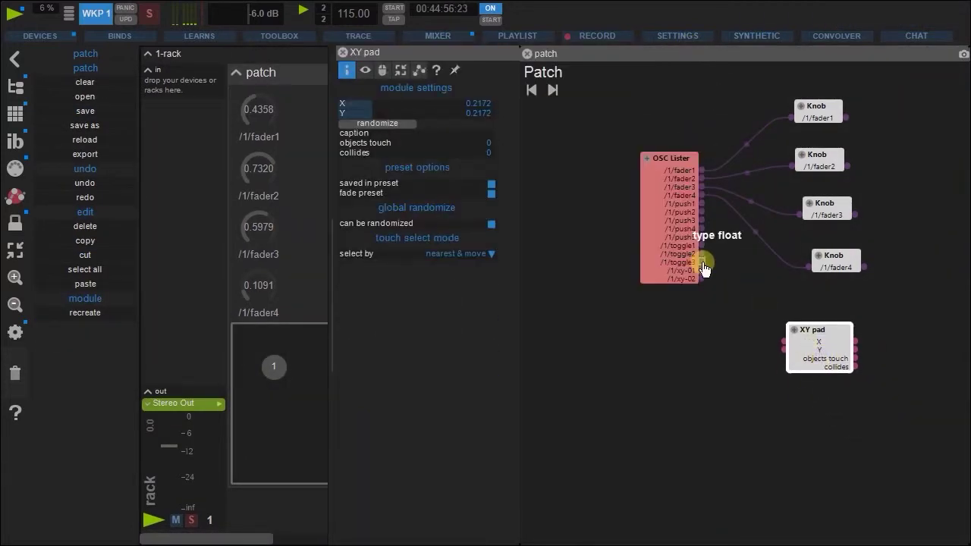
# - Wire /1/xy-01 and /1/xy-02 into the XY pad's X and Y inputs
pyautogui.moveTo(704, 272); pyautogui.dragTo(776, 295)
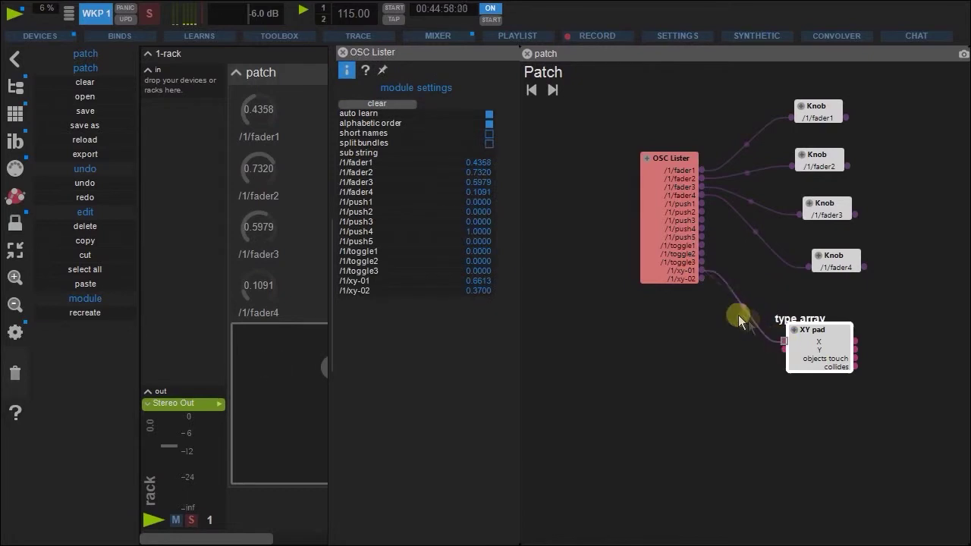
pyautogui.moveTo(704, 281); pyautogui.dragTo(762, 356)
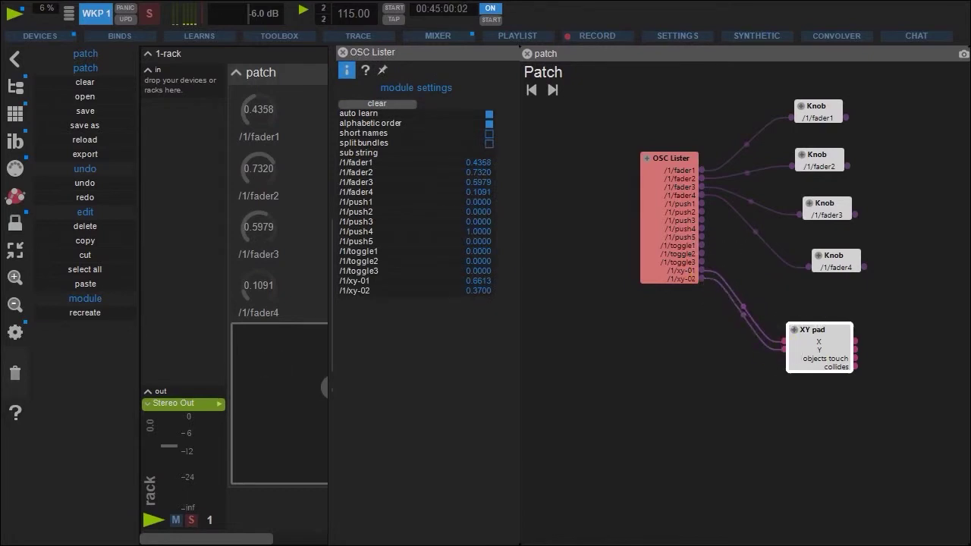
pyautogui.moveTo(577, 240); pyautogui.dragTo(595, 266)
# - Marquee-select every OSC test module in the patch editor and delete them all
pyautogui.click(577, 154)
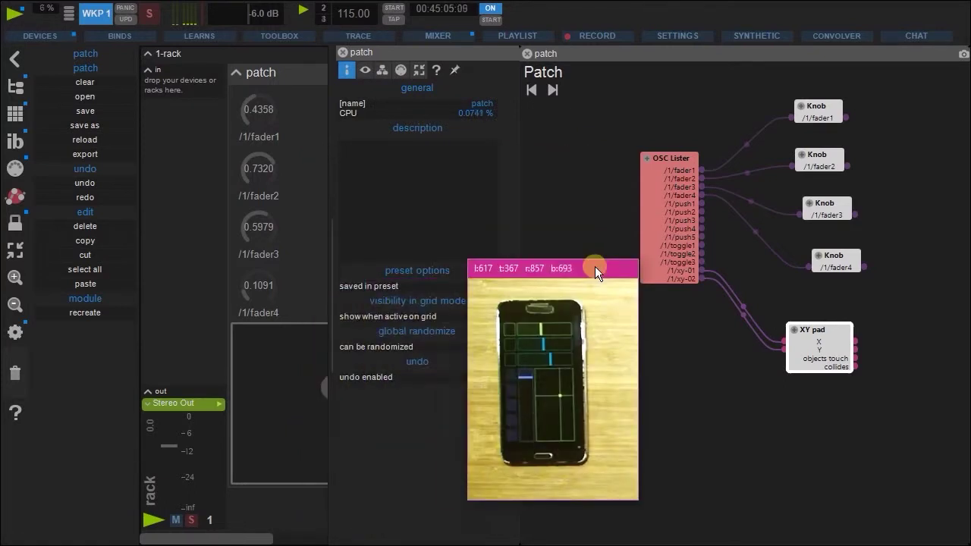
pyautogui.click(343, 53)
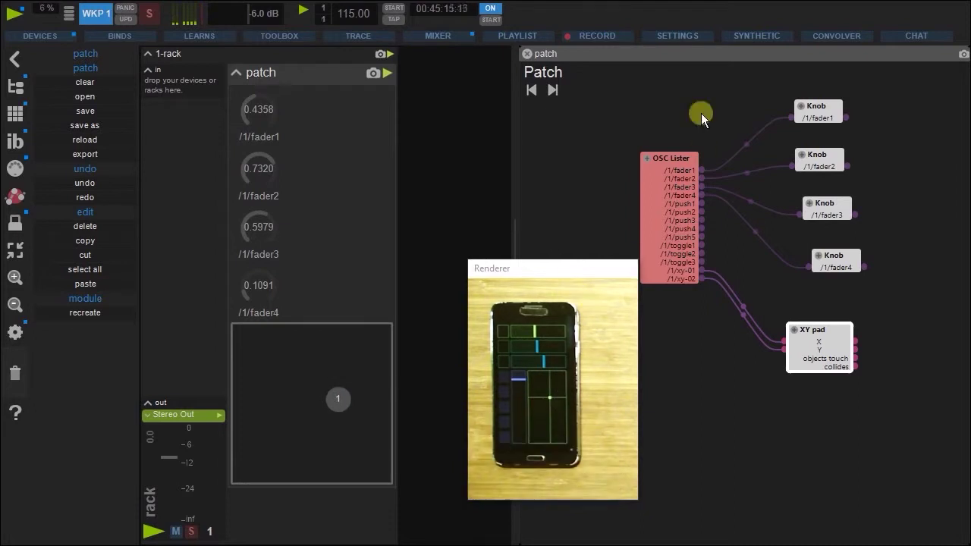
pyautogui.moveTo(665, 84); pyautogui.dragTo(892, 358)
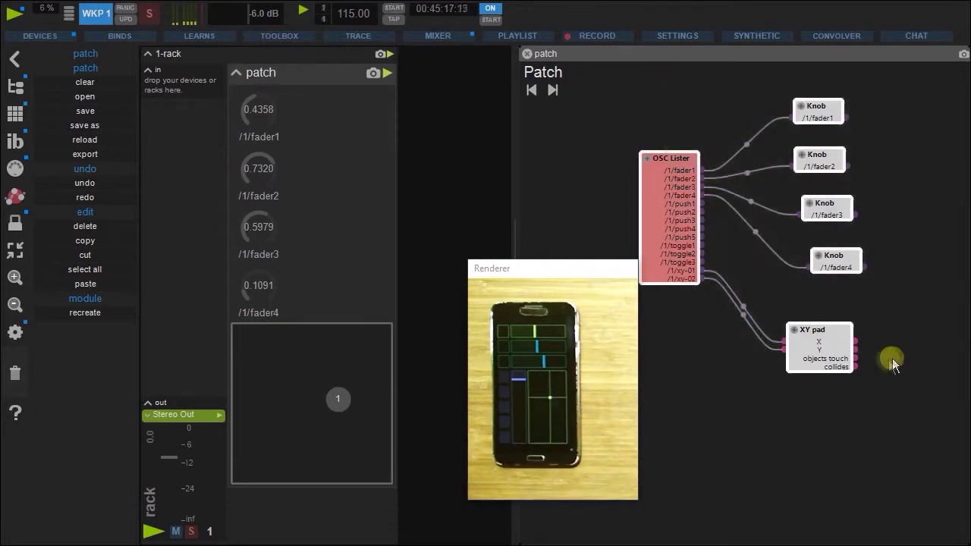
pyautogui.press('Delete')
pyautogui.moveTo(572, 290); pyautogui.dragTo(663, 207)
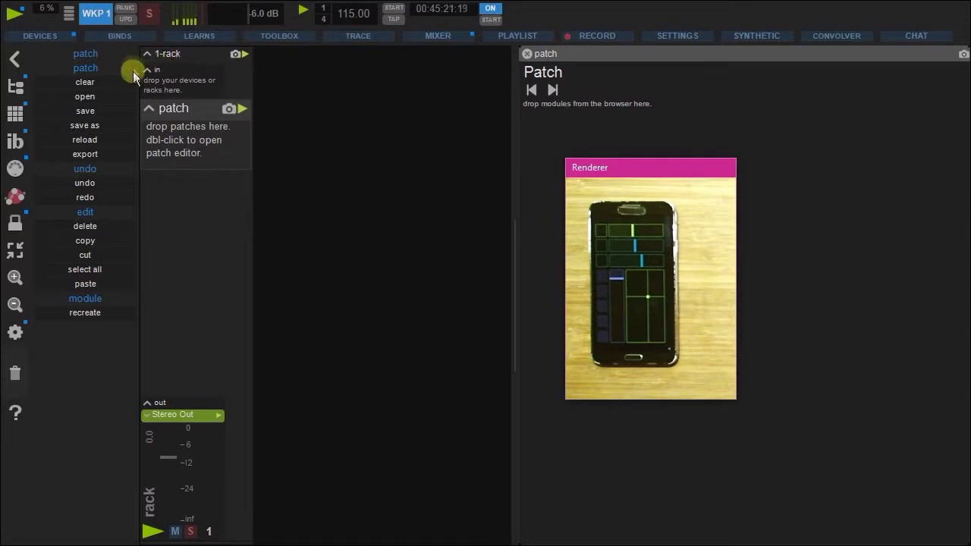
# - Switch to workspace 2 and add a new empty rack
pyautogui.click(97, 17)
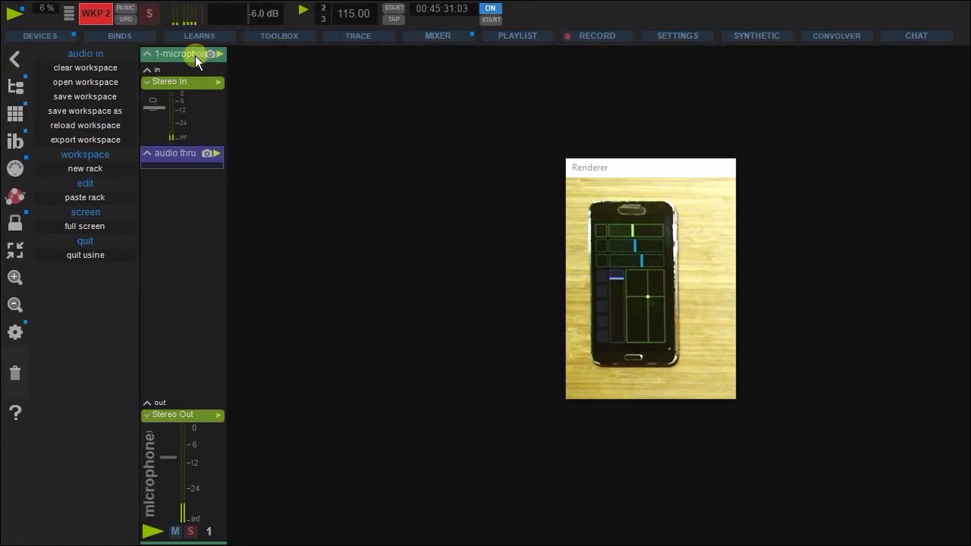
pyautogui.click(174, 206)
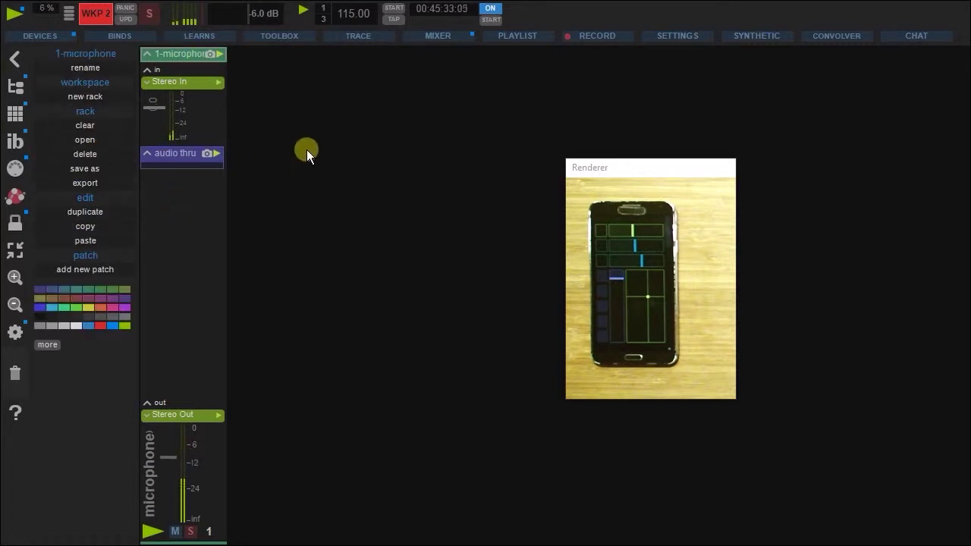
pyautogui.click(306, 150)
pyautogui.click(220, 189)
pyautogui.click(213, 160)
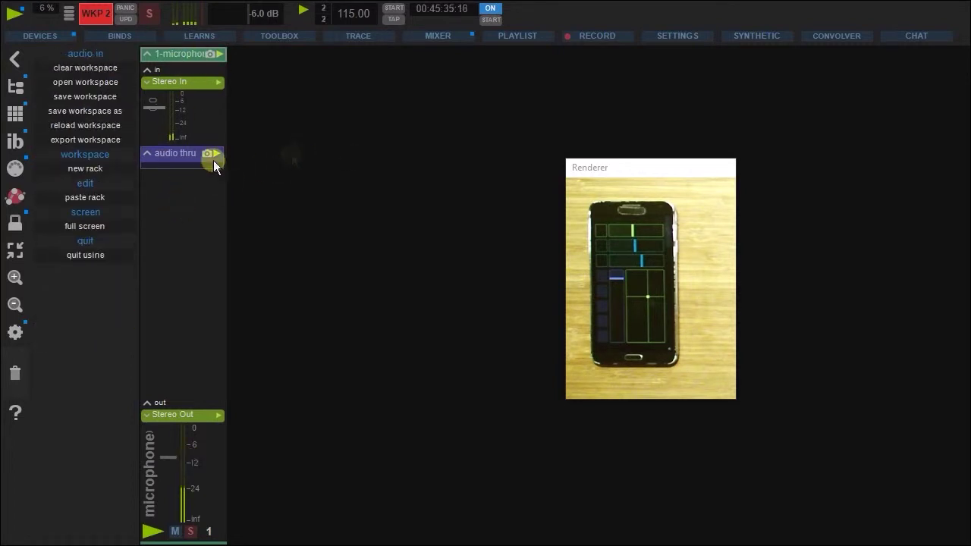
pyautogui.click(93, 167)
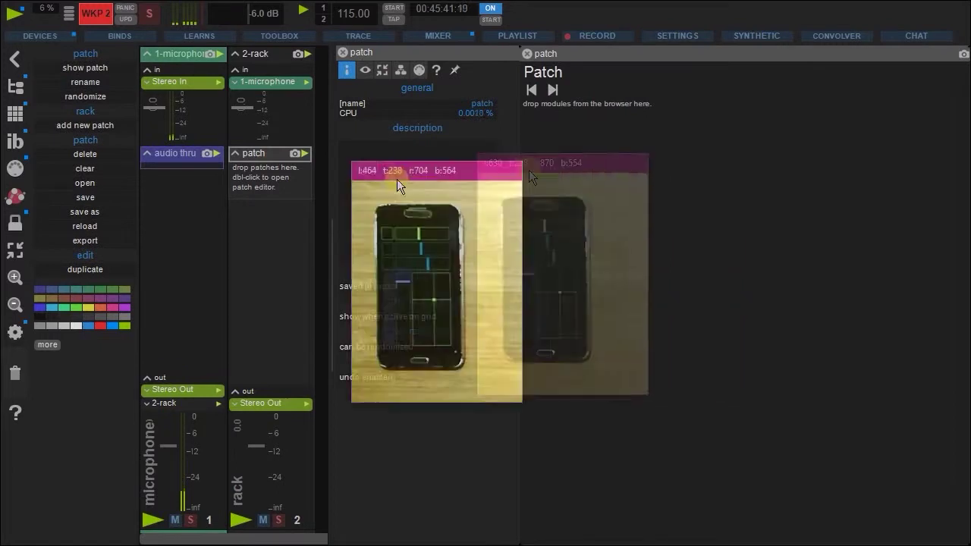
# - Add an Audio In wired to an Audio Out, then duplicate the pair for channel 2
pyautogui.rightClick(565, 193)
pyautogui.click(593, 243)
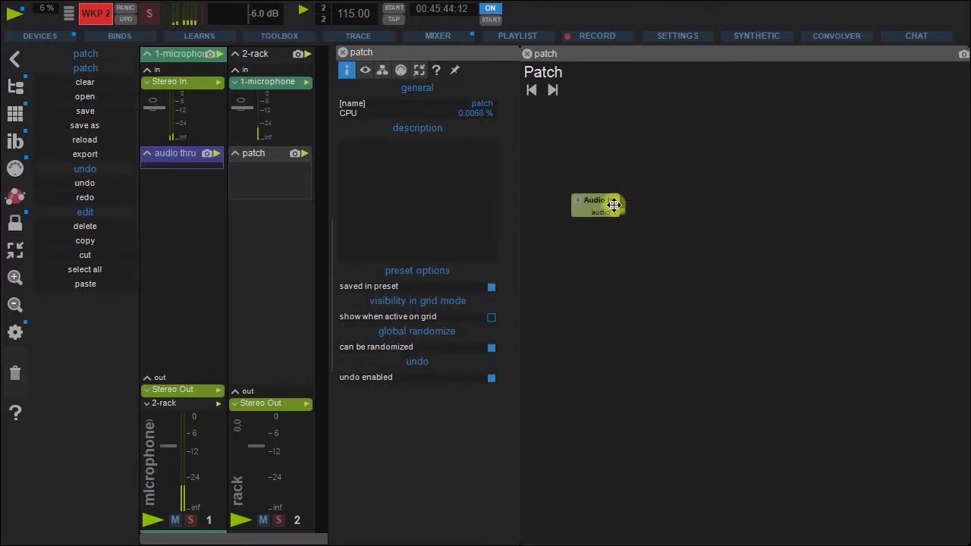
pyautogui.moveTo(622, 215); pyautogui.dragTo(786, 202)
pyautogui.click(814, 213)
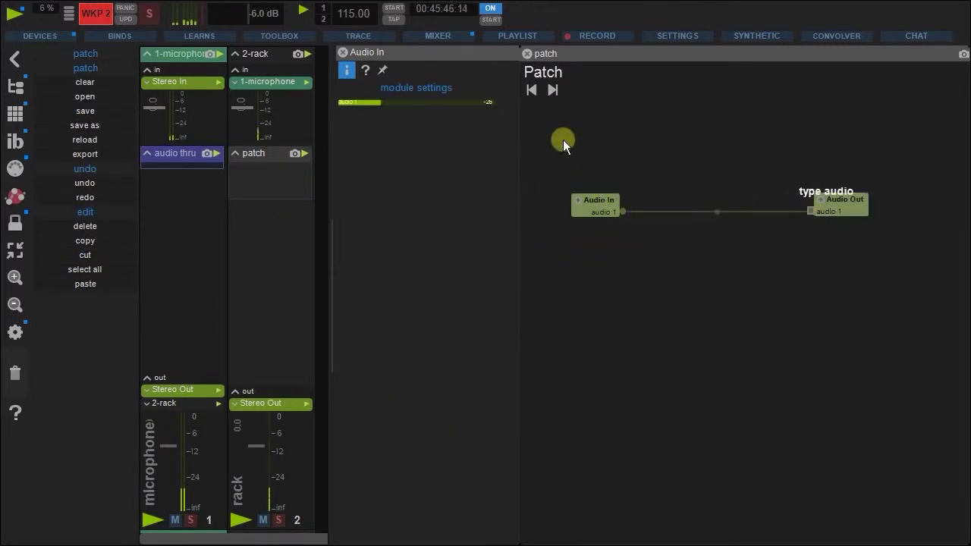
pyautogui.hotkey('ctrl', 'c')
pyautogui.hotkey('ctrl', 'v')
pyautogui.moveTo(617, 216); pyautogui.dragTo(618, 291)
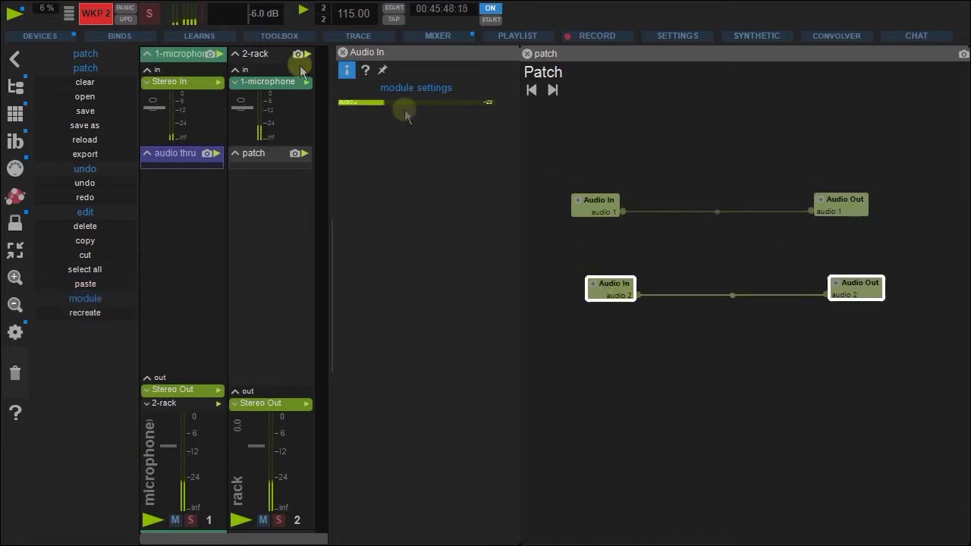
pyautogui.click(343, 53)
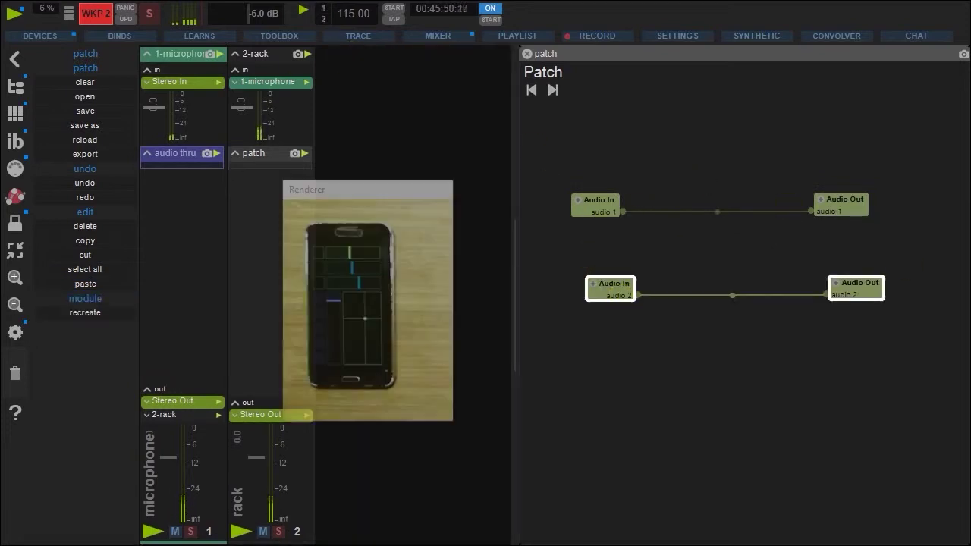
pyautogui.moveTo(410, 198); pyautogui.dragTo(810, 277)
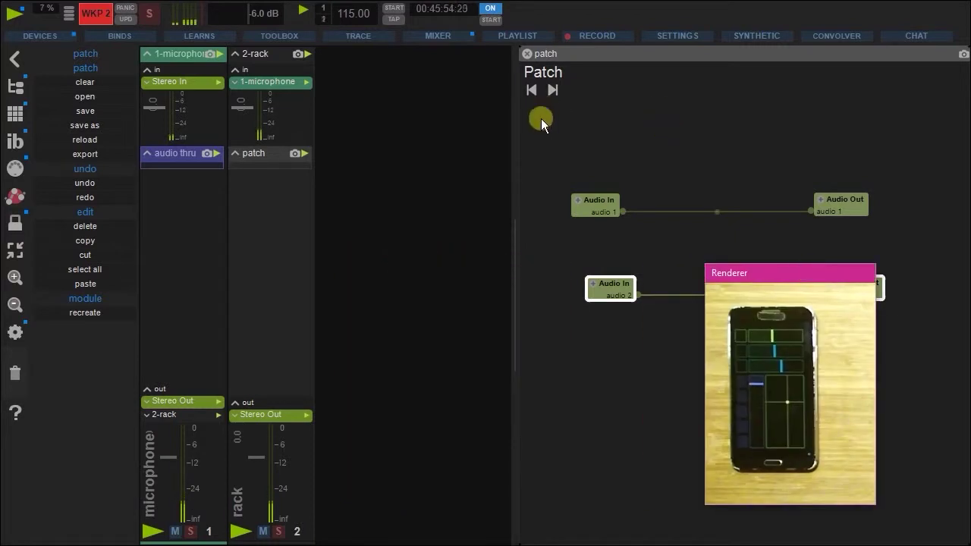
# - Add the DELAY Multi Band x3 patch from the library's Audio FX > Delay folder
pyautogui.click(418, 96)
pyautogui.click(15, 113)
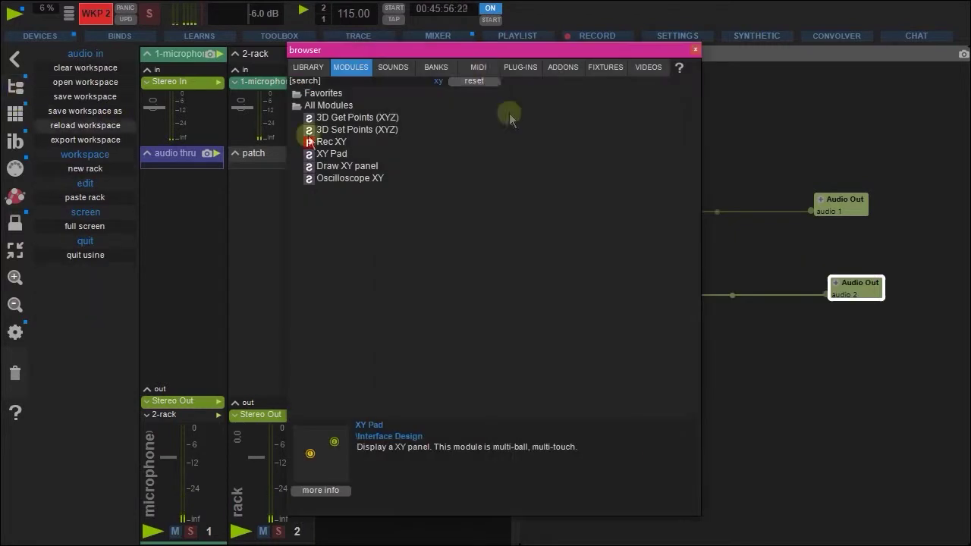
pyautogui.moveTo(464, 59); pyautogui.dragTo(791, 70)
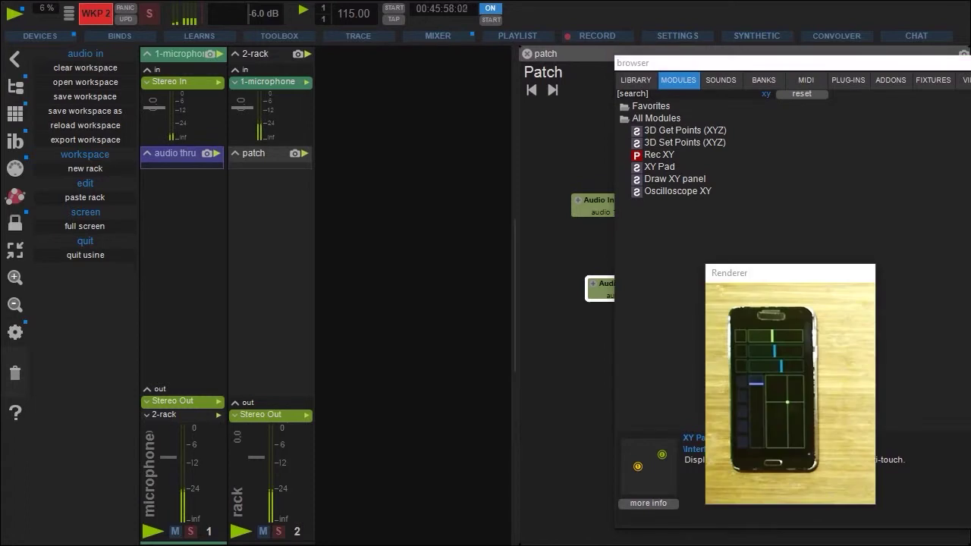
pyautogui.click(678, 85)
pyautogui.click(636, 80)
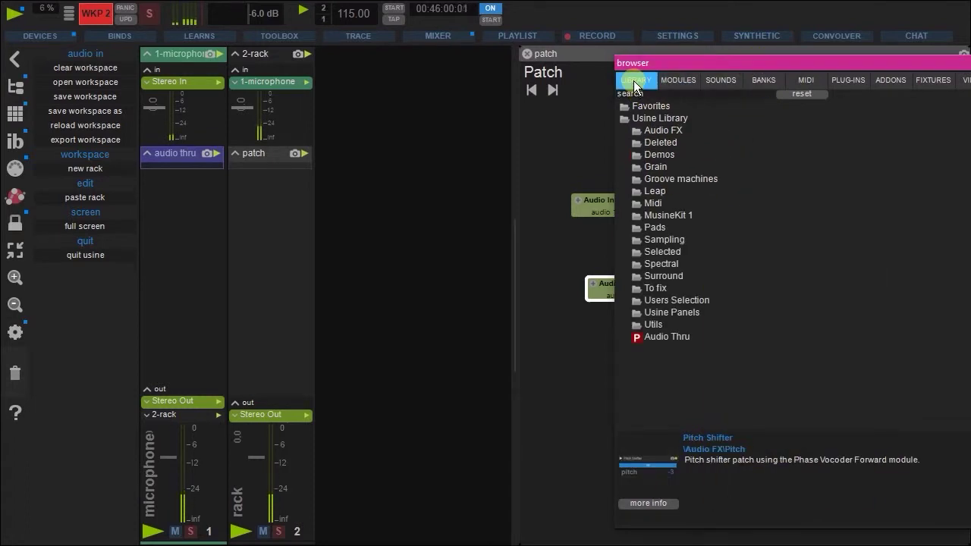
pyautogui.click(667, 134)
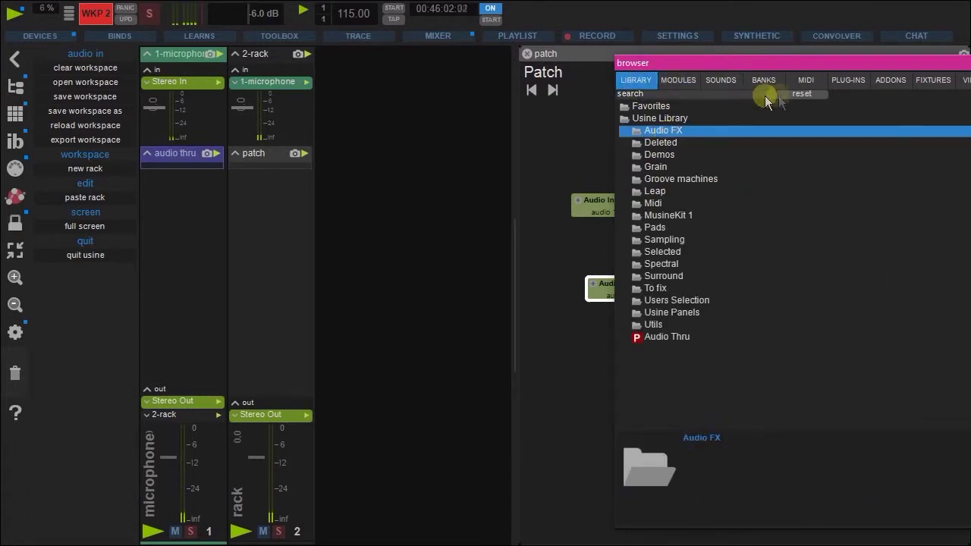
pyautogui.doubleClick(666, 133)
pyautogui.scroll(5, 675, 106)
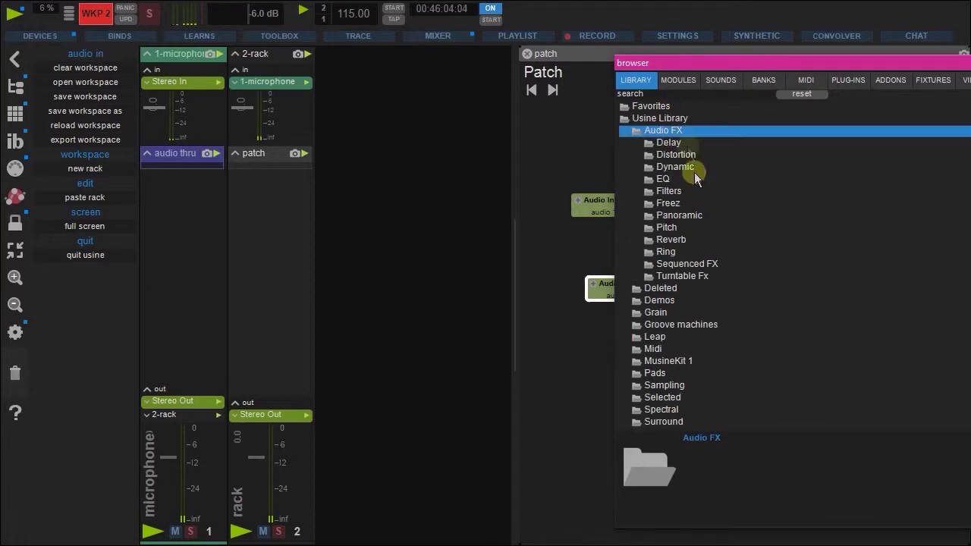
pyautogui.doubleClick(668, 142)
pyautogui.moveTo(687, 180); pyautogui.dragTo(251, 187)
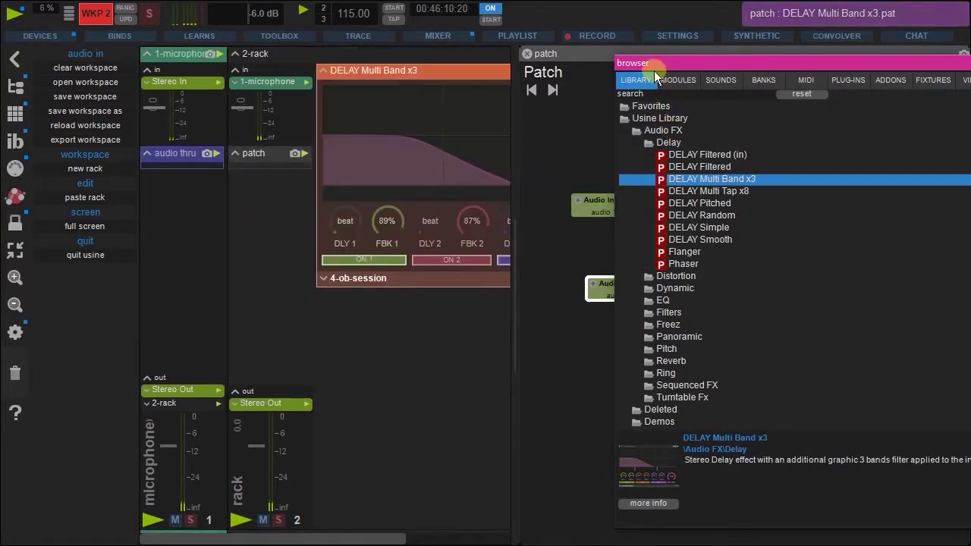
# - Add the Bit Crusher and FILTER Resonator library patches to the rack
pyautogui.click(527, 54)
pyautogui.moveTo(661, 62); pyautogui.dragTo(110, 45)
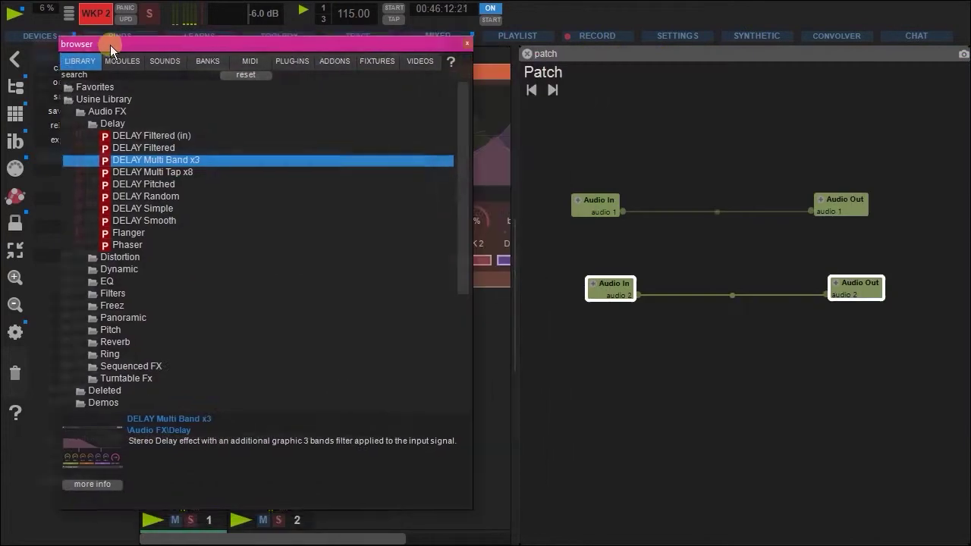
pyautogui.click(724, 102)
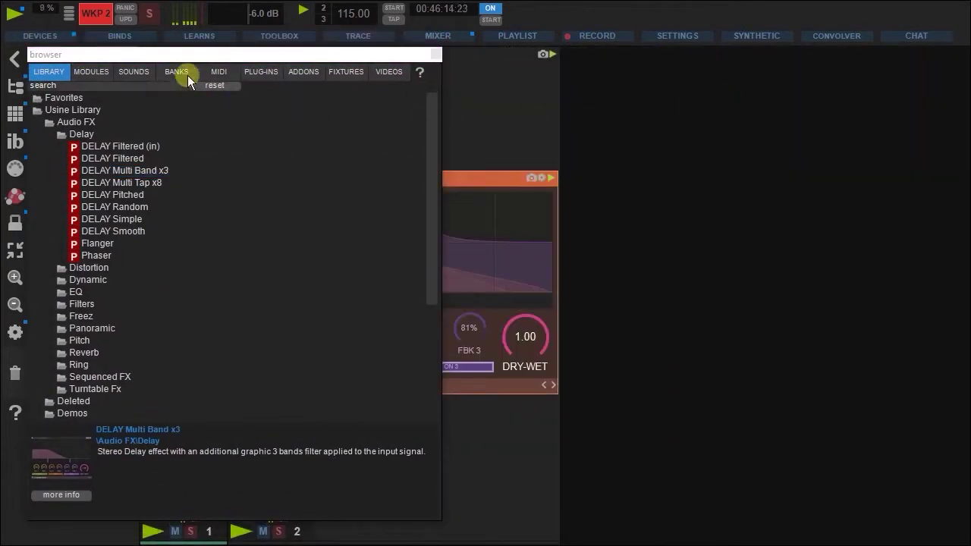
pyautogui.click(85, 267)
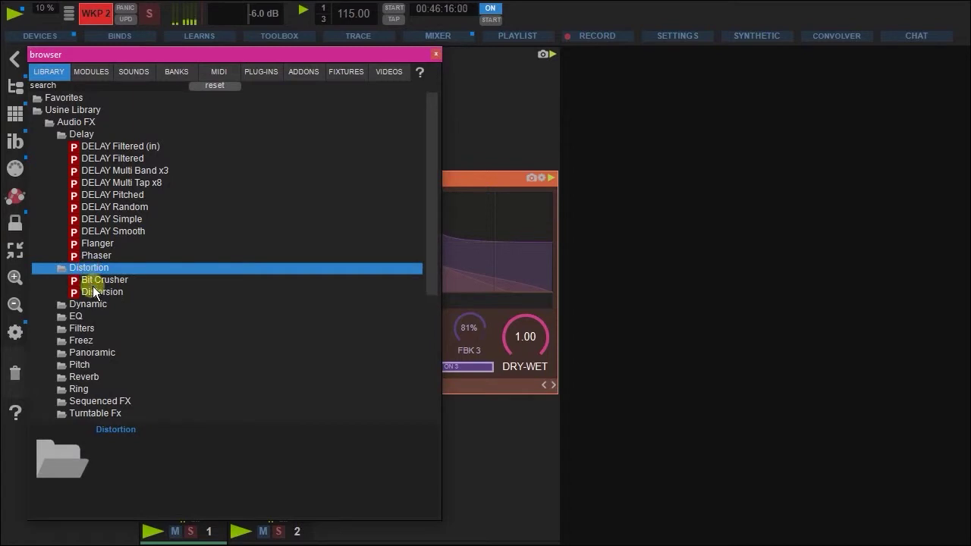
pyautogui.moveTo(101, 286); pyautogui.dragTo(508, 462)
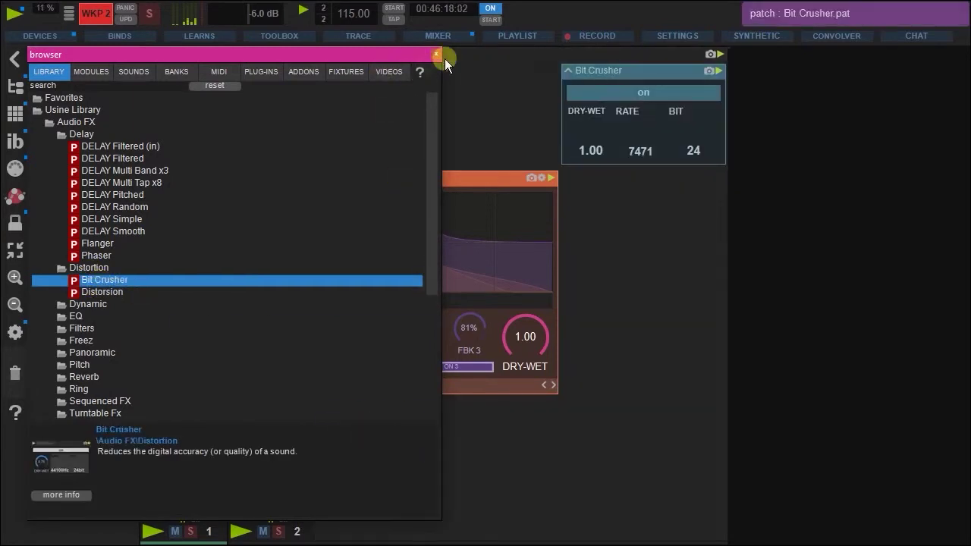
pyautogui.moveTo(383, 54); pyautogui.dragTo(789, 57)
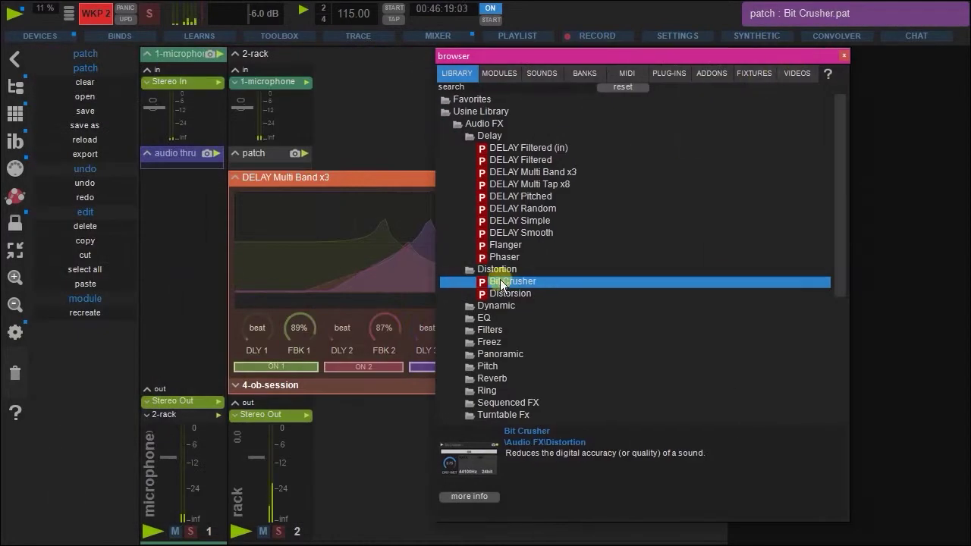
pyautogui.click(513, 60)
pyautogui.moveTo(770, 366); pyautogui.dragTo(615, 231)
# - Place the Pitch Shifter patch from Audio FX > Pitch under the resonator
pyautogui.moveTo(819, 71); pyautogui.dragTo(253, 60)
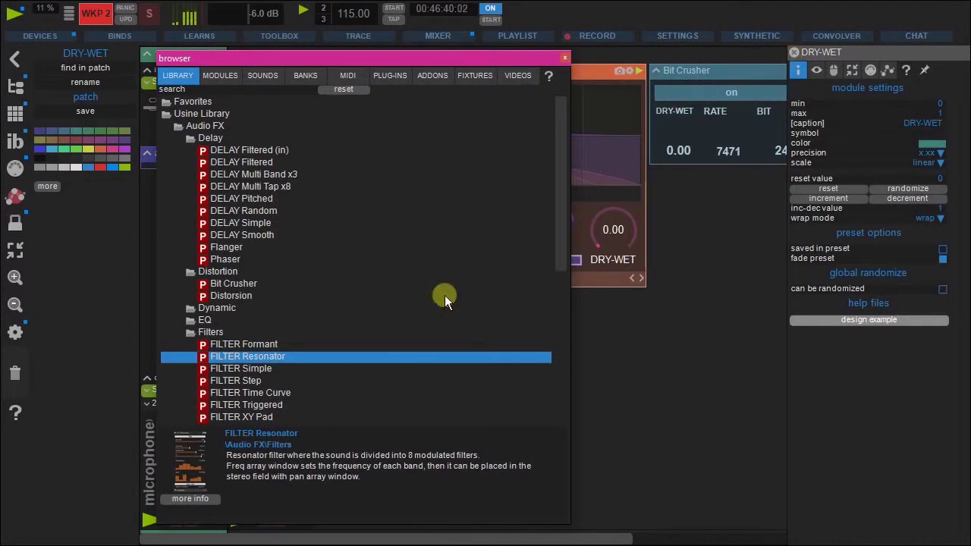
pyautogui.scroll(-2, 279, 344)
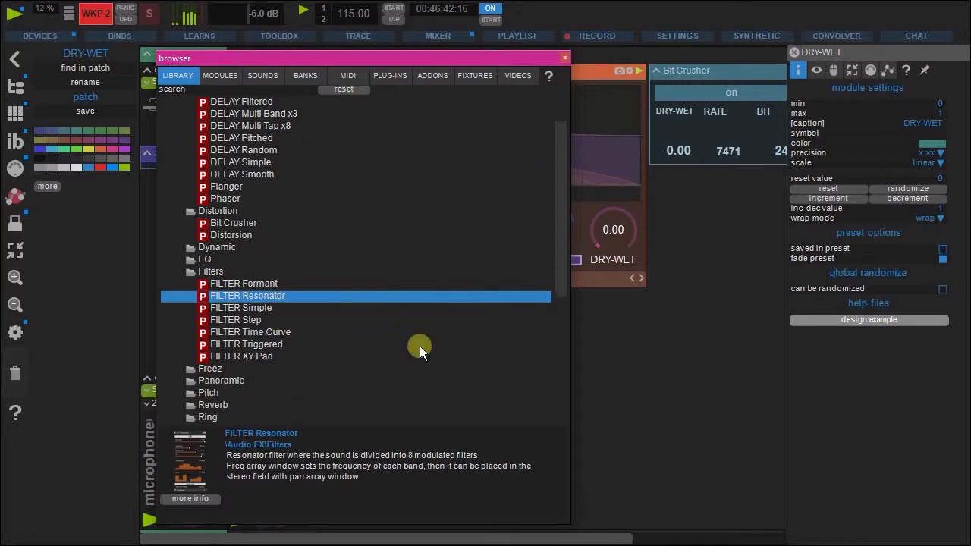
pyautogui.click(697, 330)
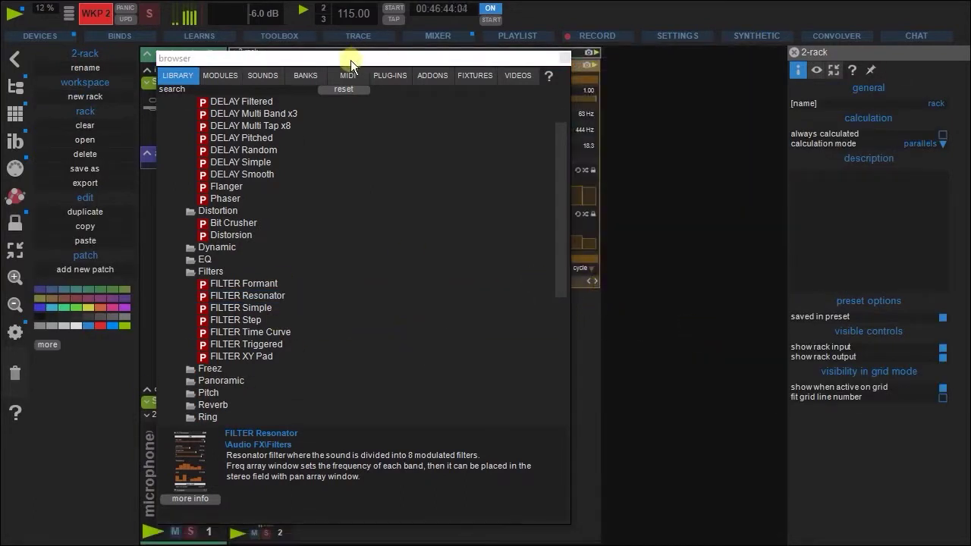
pyautogui.moveTo(350, 60); pyautogui.dragTo(783, 54)
pyautogui.click(642, 385)
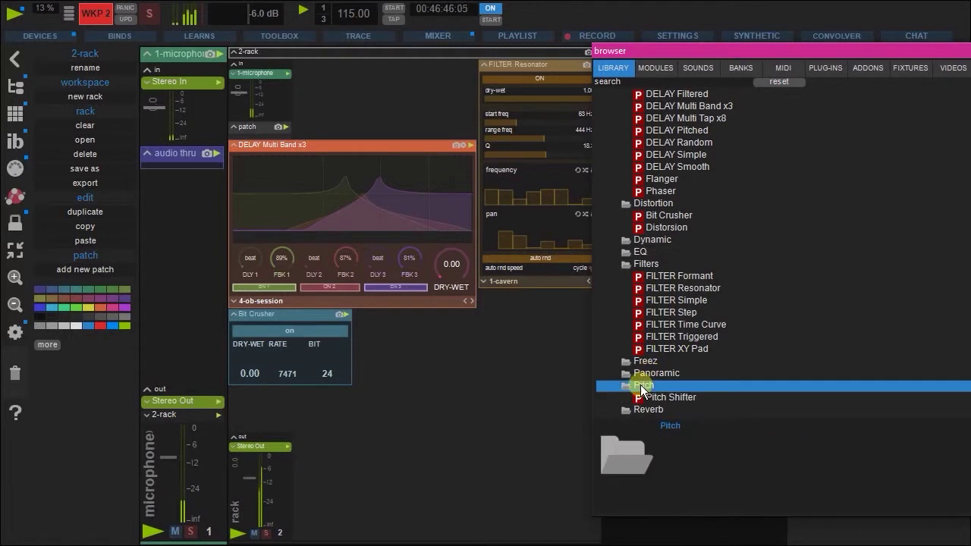
pyautogui.moveTo(666, 397); pyautogui.dragTo(483, 334)
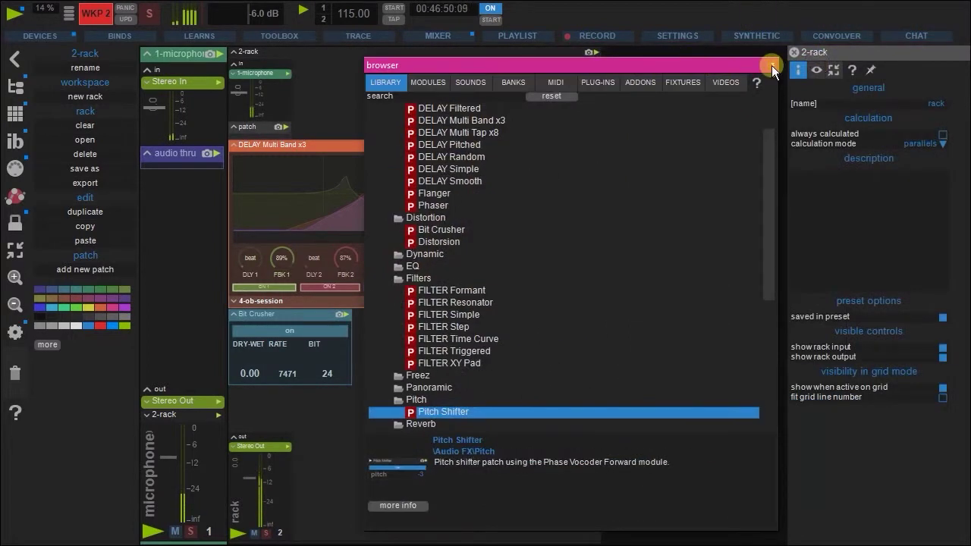
# - Map both DRY-WET controls, the resonator switch (/1/toggle1) and the pitch to TouchOSC controls by OSC learn
pyautogui.click(771, 64)
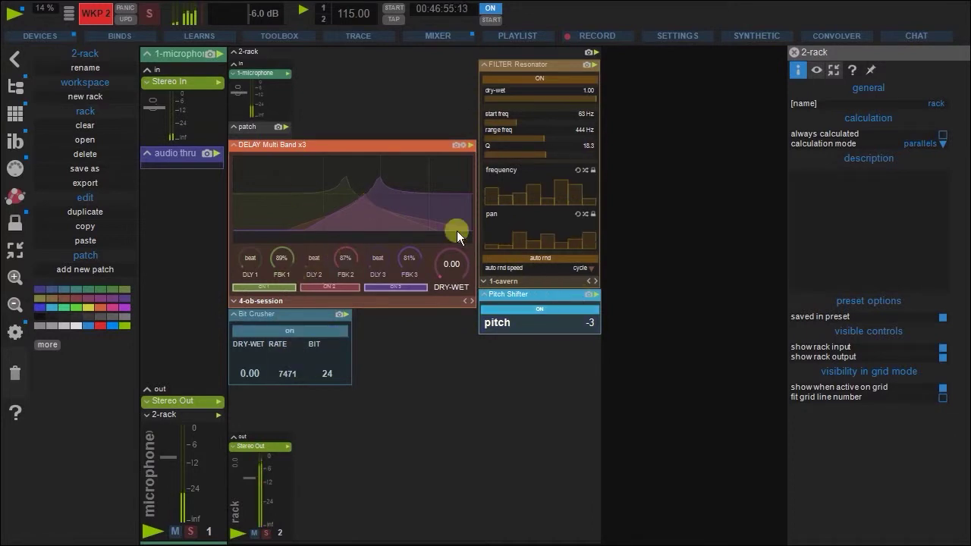
pyautogui.click(451, 267)
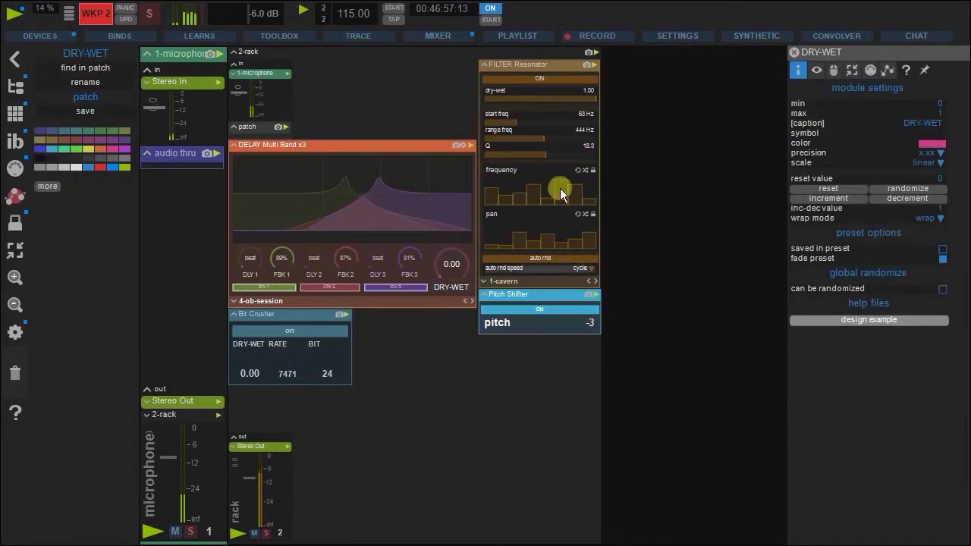
pyautogui.click(594, 68)
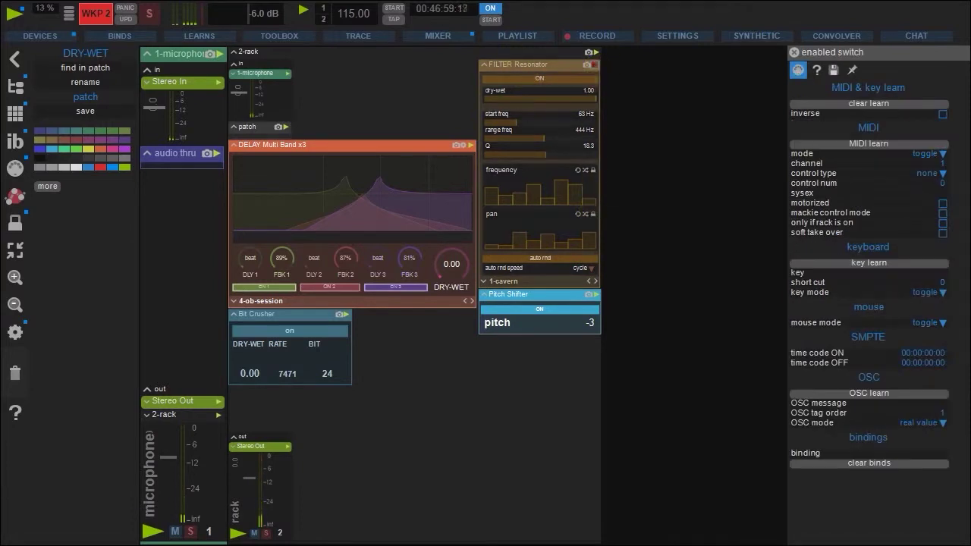
pyautogui.click(22, 164)
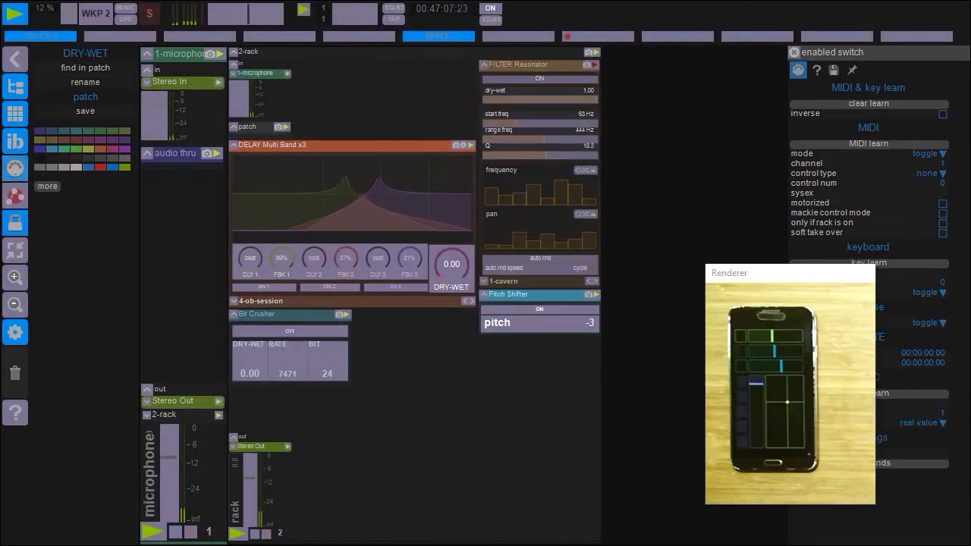
pyautogui.moveTo(734, 282); pyautogui.dragTo(660, 175)
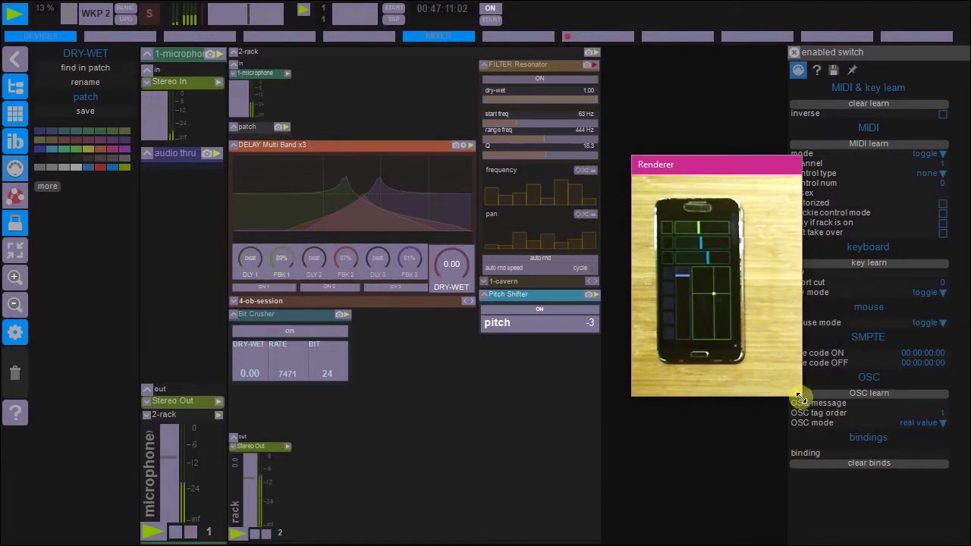
pyautogui.moveTo(800, 396); pyautogui.dragTo(885, 481)
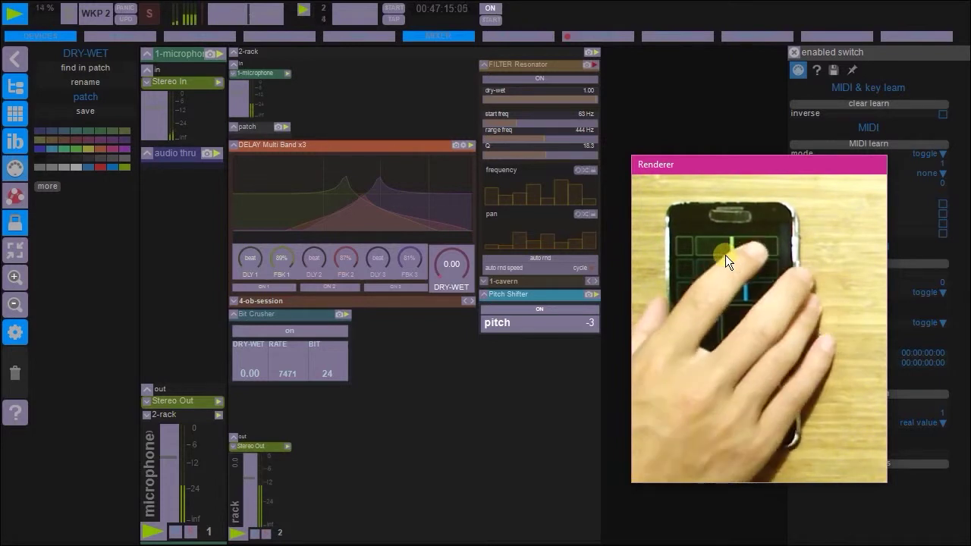
pyautogui.click(462, 263)
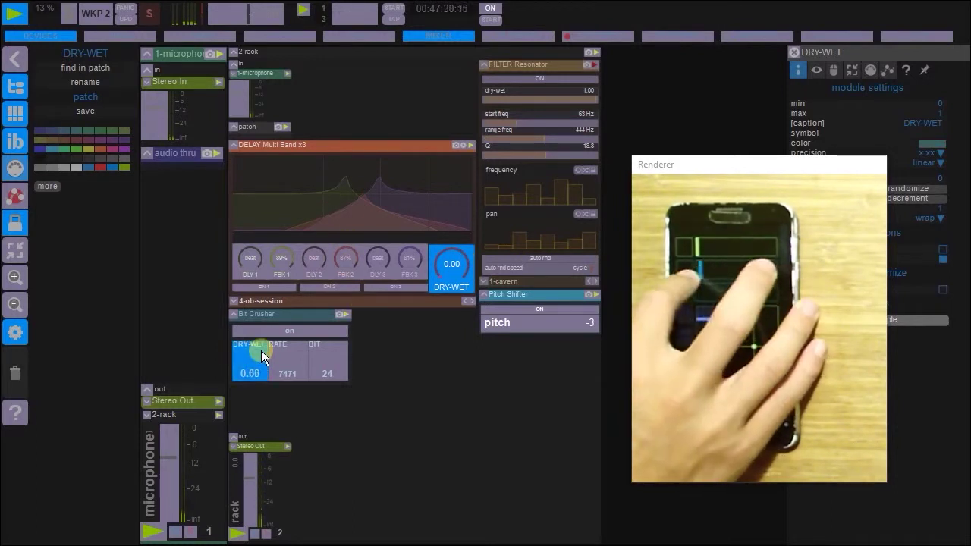
pyautogui.click(597, 69)
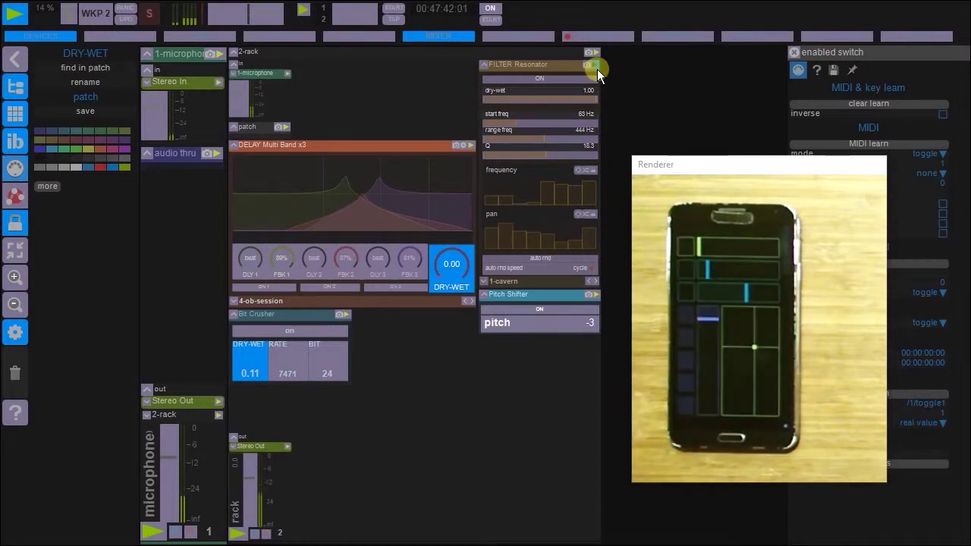
pyautogui.click(560, 325)
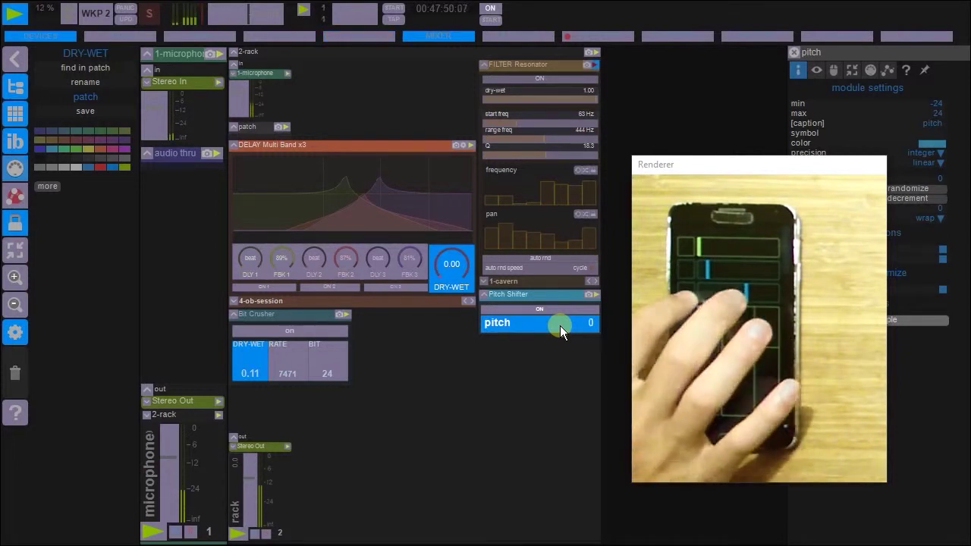
# - Exit OSC learn mode and set the pitch control's minimum to -24
pyautogui.click(22, 182)
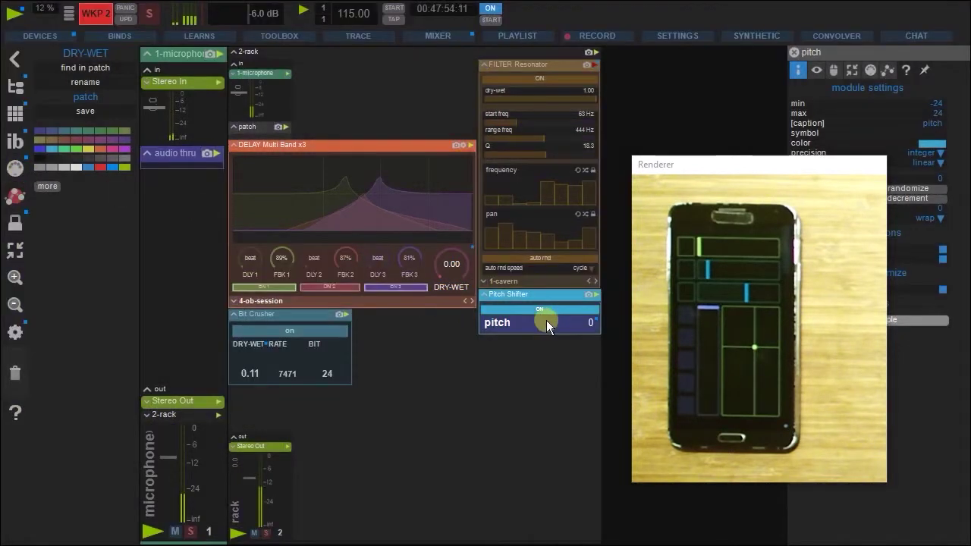
pyautogui.moveTo(732, 165); pyautogui.dragTo(259, 131)
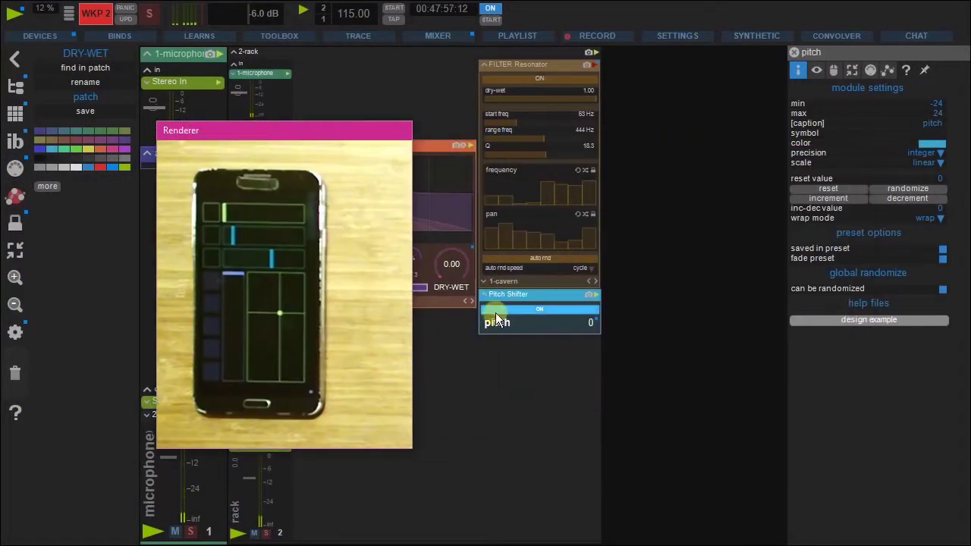
pyautogui.click(553, 328)
pyautogui.moveTo(354, 134); pyautogui.dragTo(409, 138)
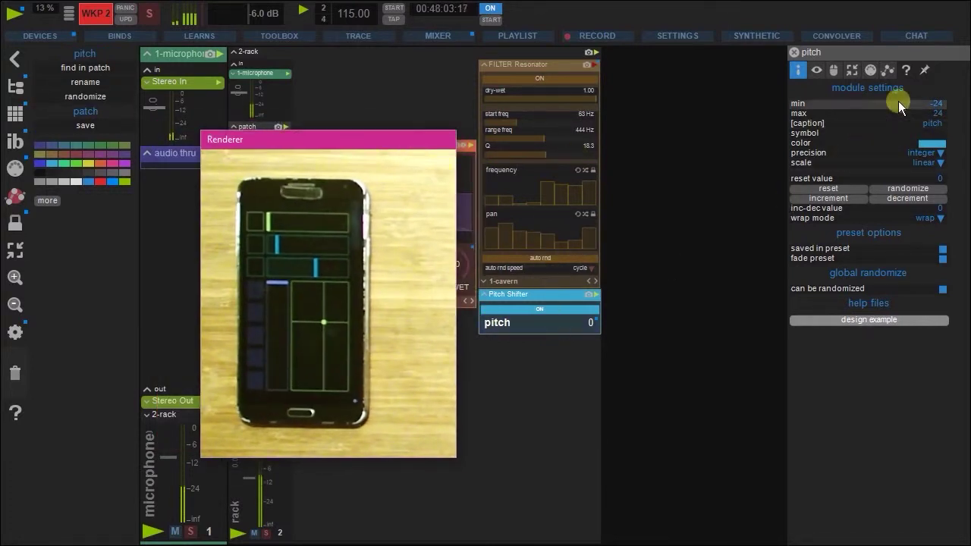
pyautogui.click(941, 104)
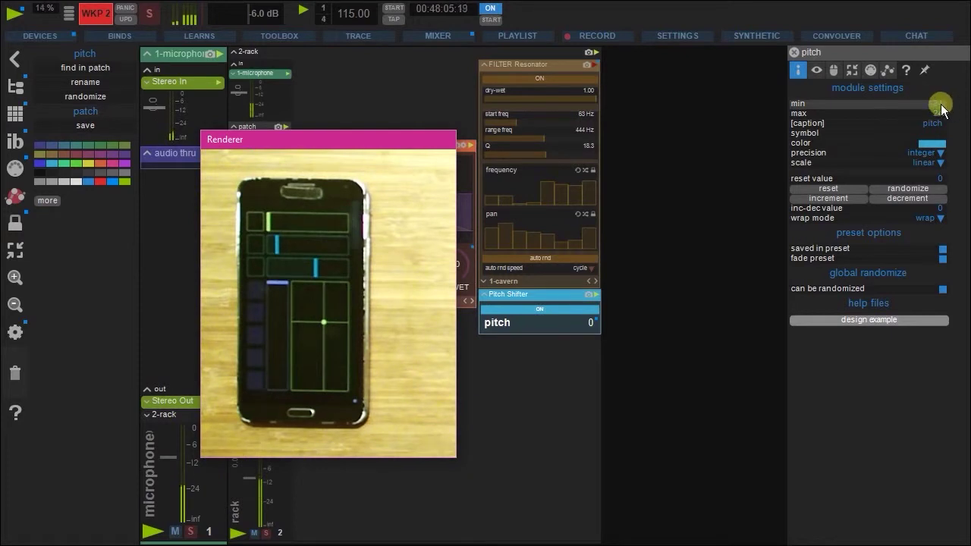
pyautogui.write('-24')
pyautogui.press('Return')
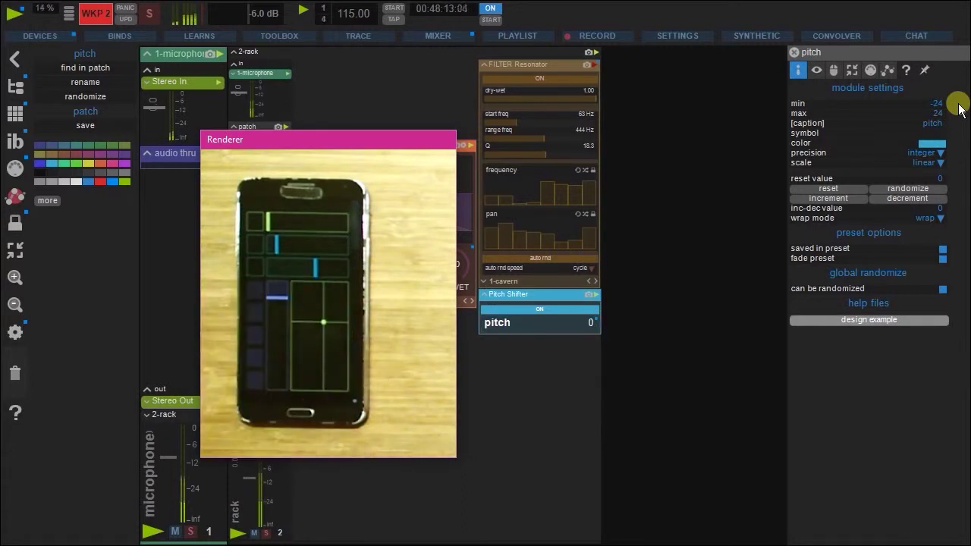
# - Show the pitch control's /1/fader4 learn settings and list its OSC modes
pyautogui.click(868, 73)
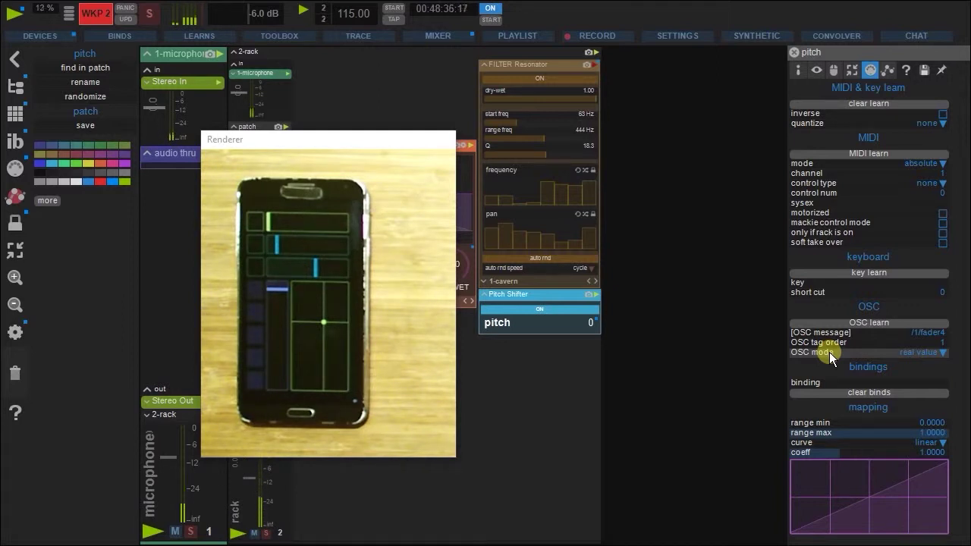
pyautogui.click(286, 297)
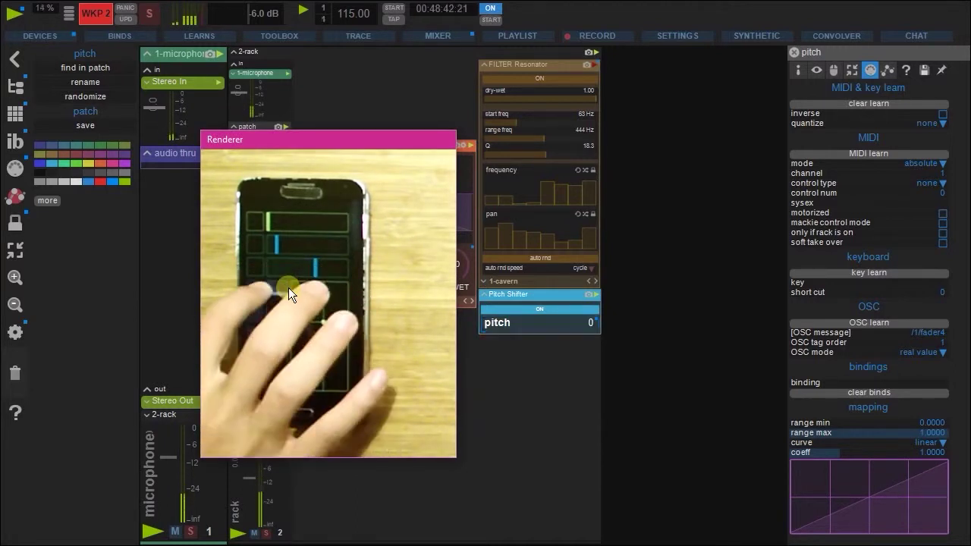
pyautogui.click(846, 354)
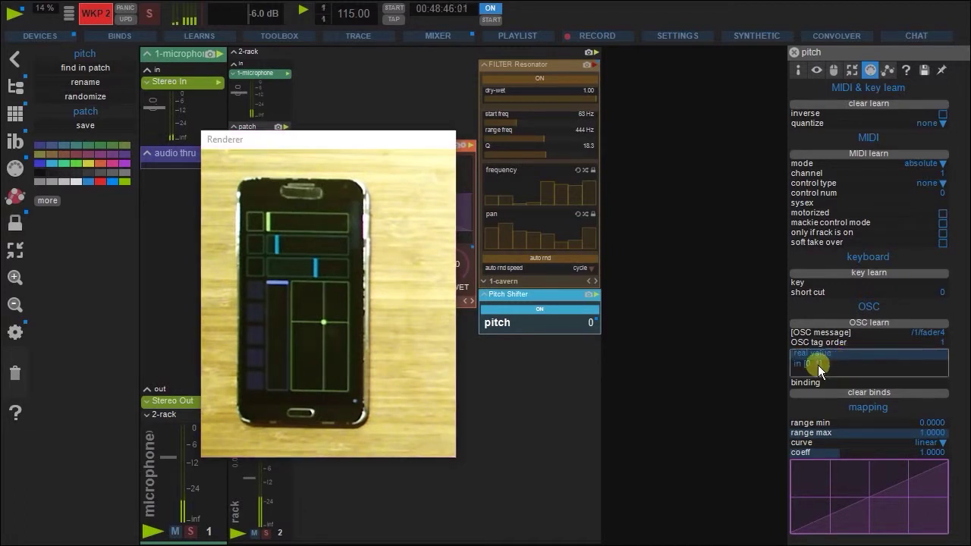
# - Set the pitch's OSC mode to in [0..1] and pull the rack volume to -inf
pyautogui.click(818, 365)
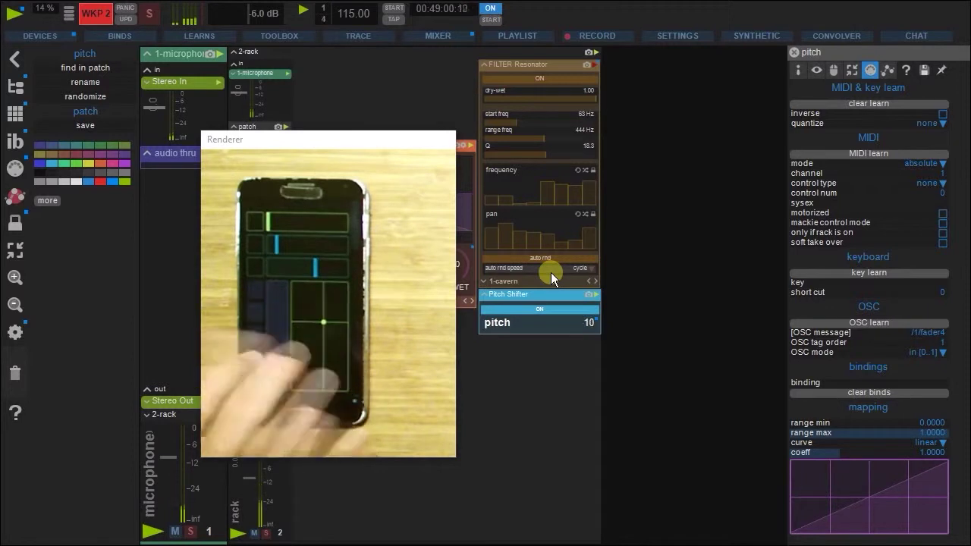
pyautogui.moveTo(358, 144); pyautogui.dragTo(791, 134)
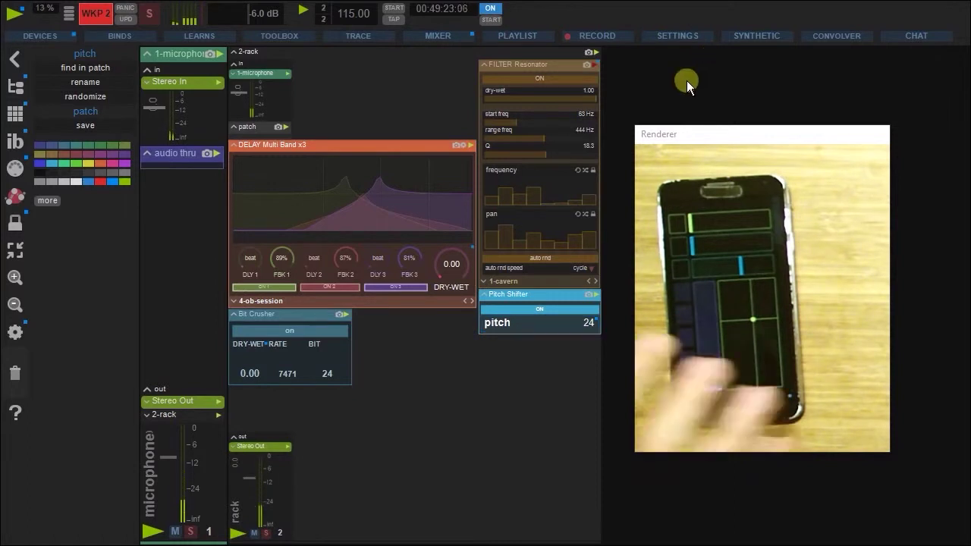
pyautogui.moveTo(246, 478); pyautogui.dragTo(249, 523)
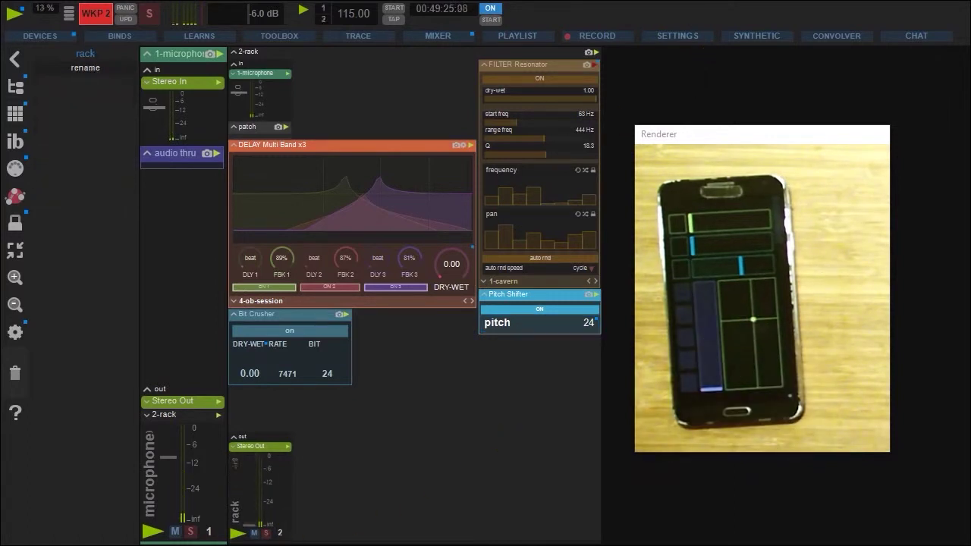